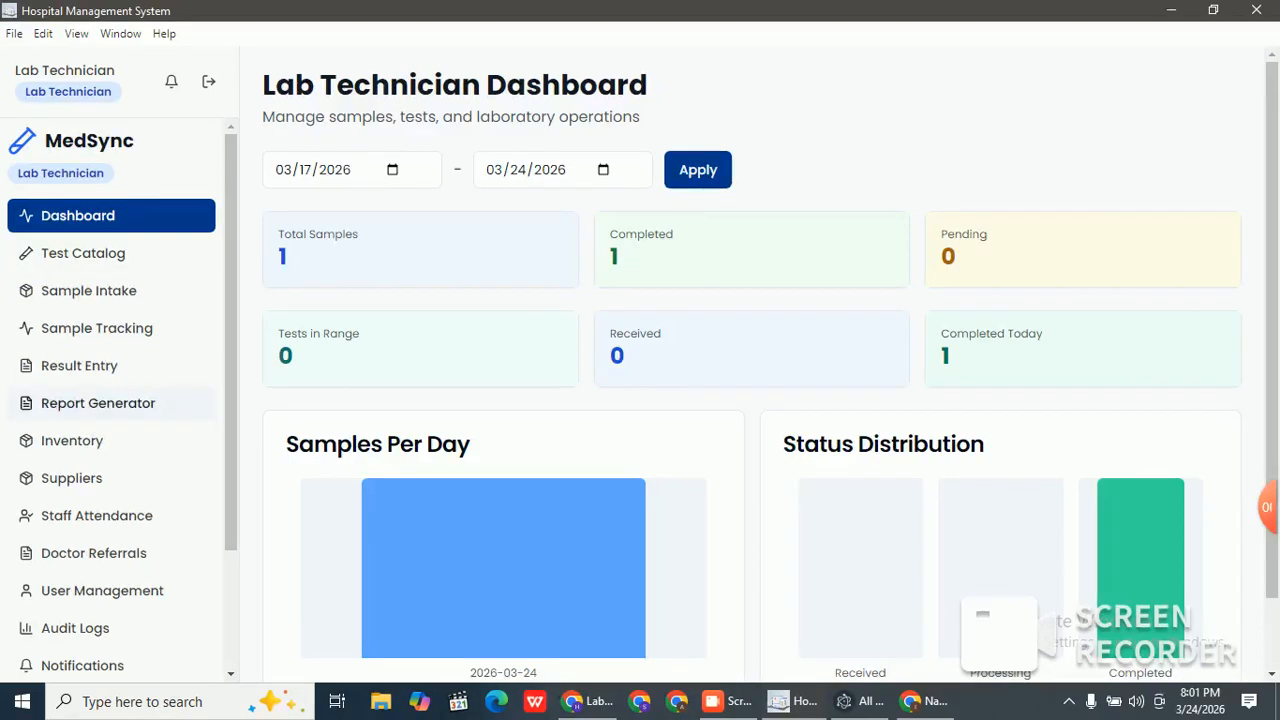
Step: Open User Management to see the lab-technician user, leaving the new-user role as receptionist
scroll(110, 400, "down", 1)
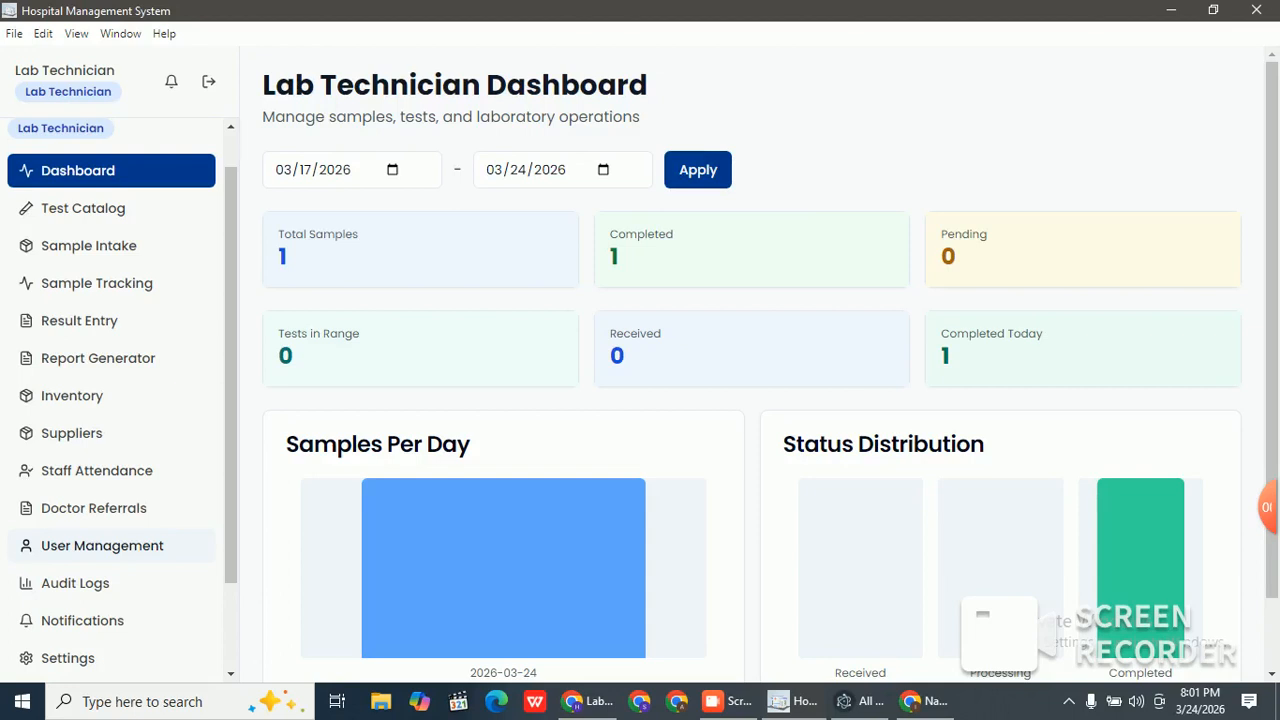
left_click(102, 545)
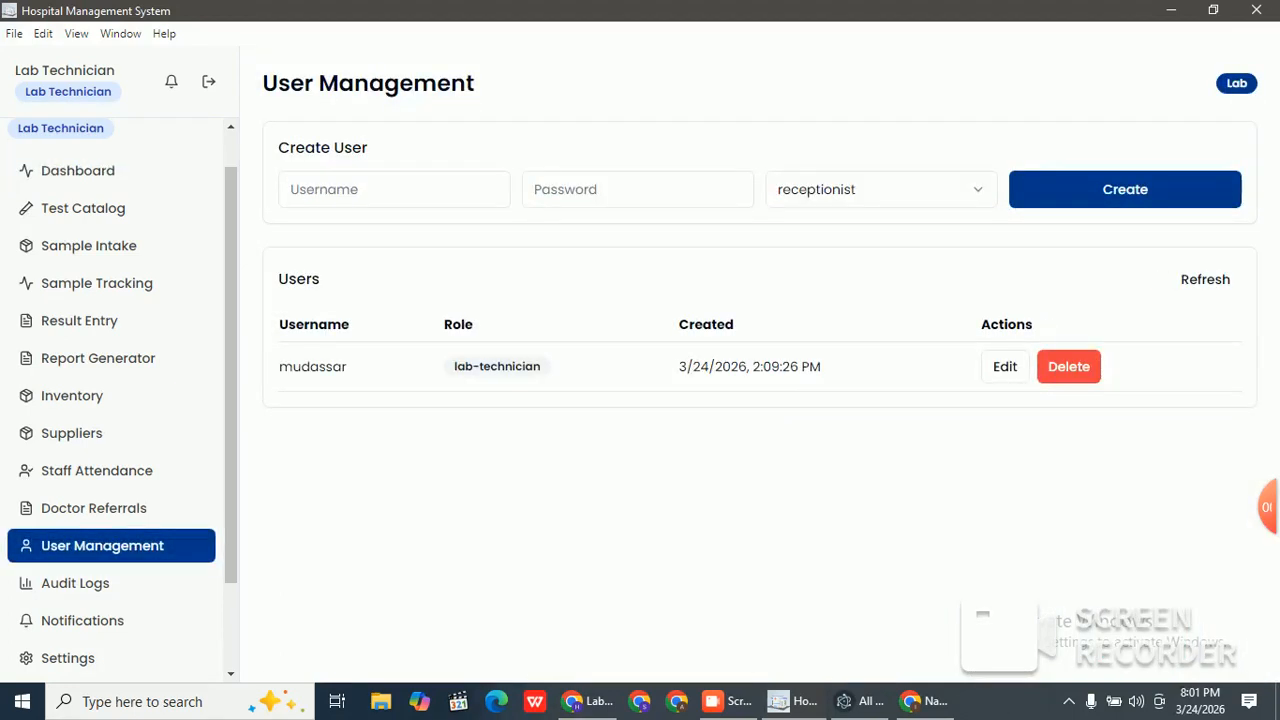
left_click(881, 190)
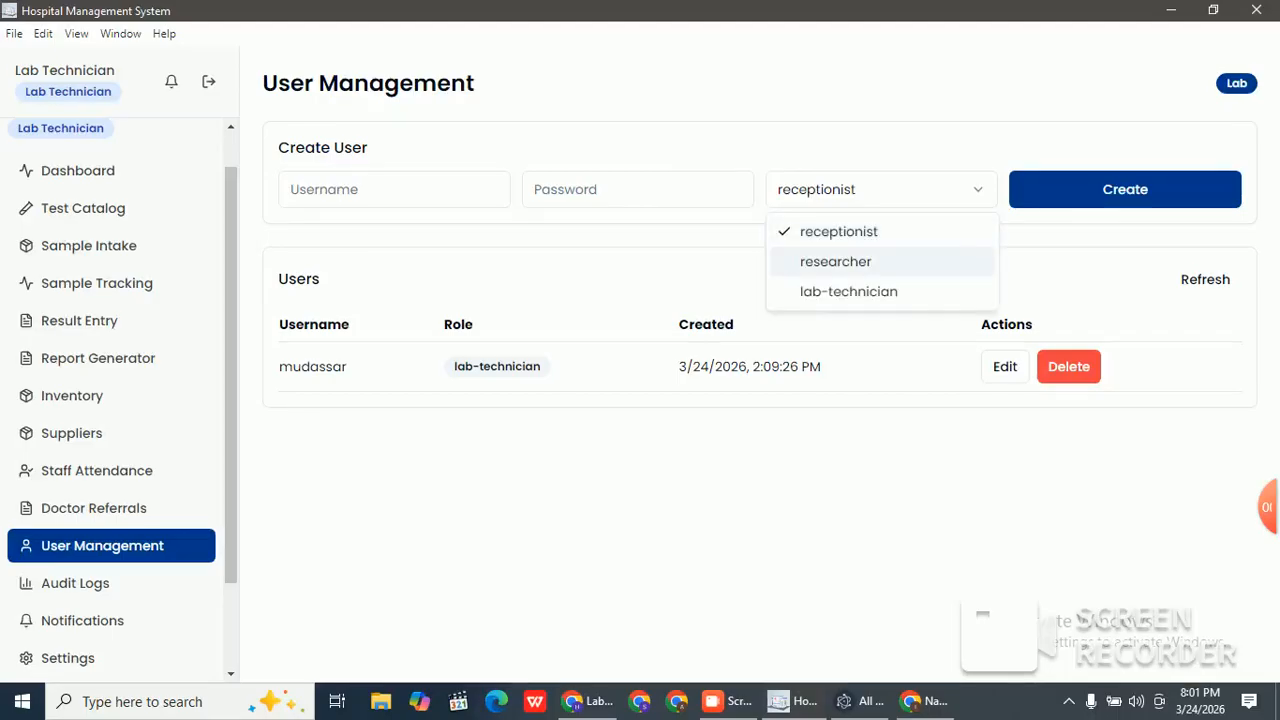
key("Down")
key("Up")
key("Up")
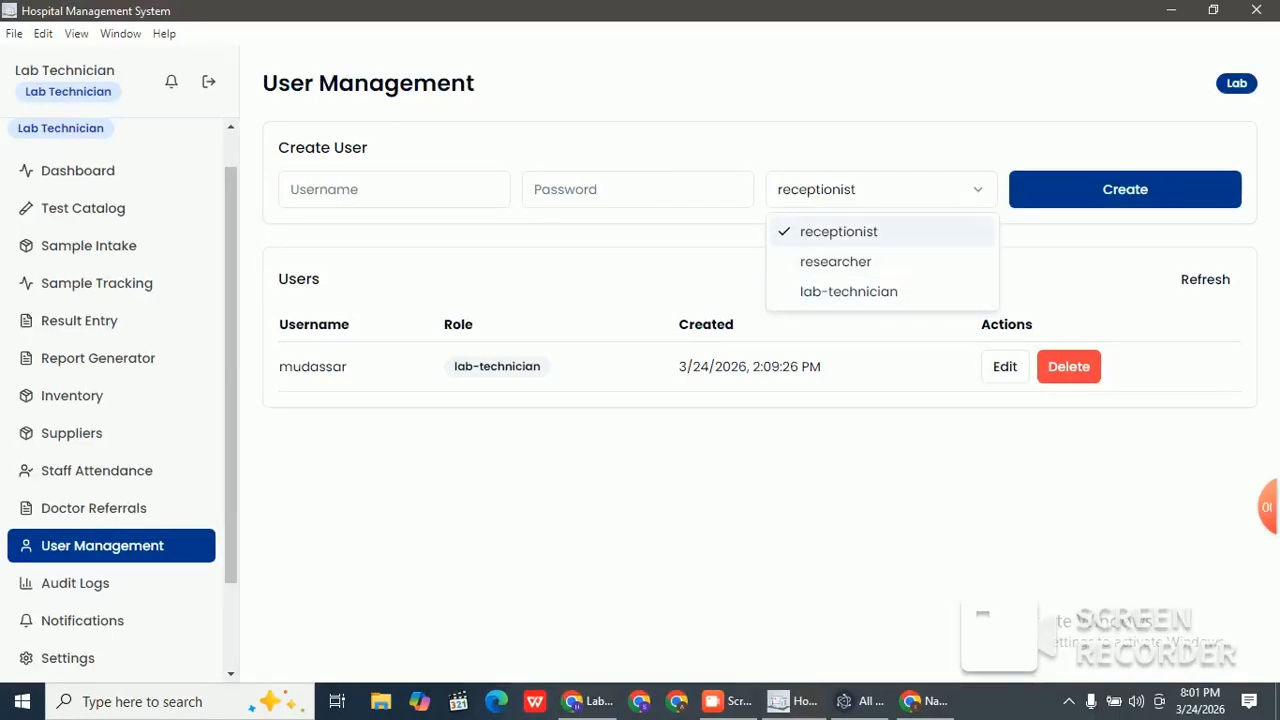
key("Return")
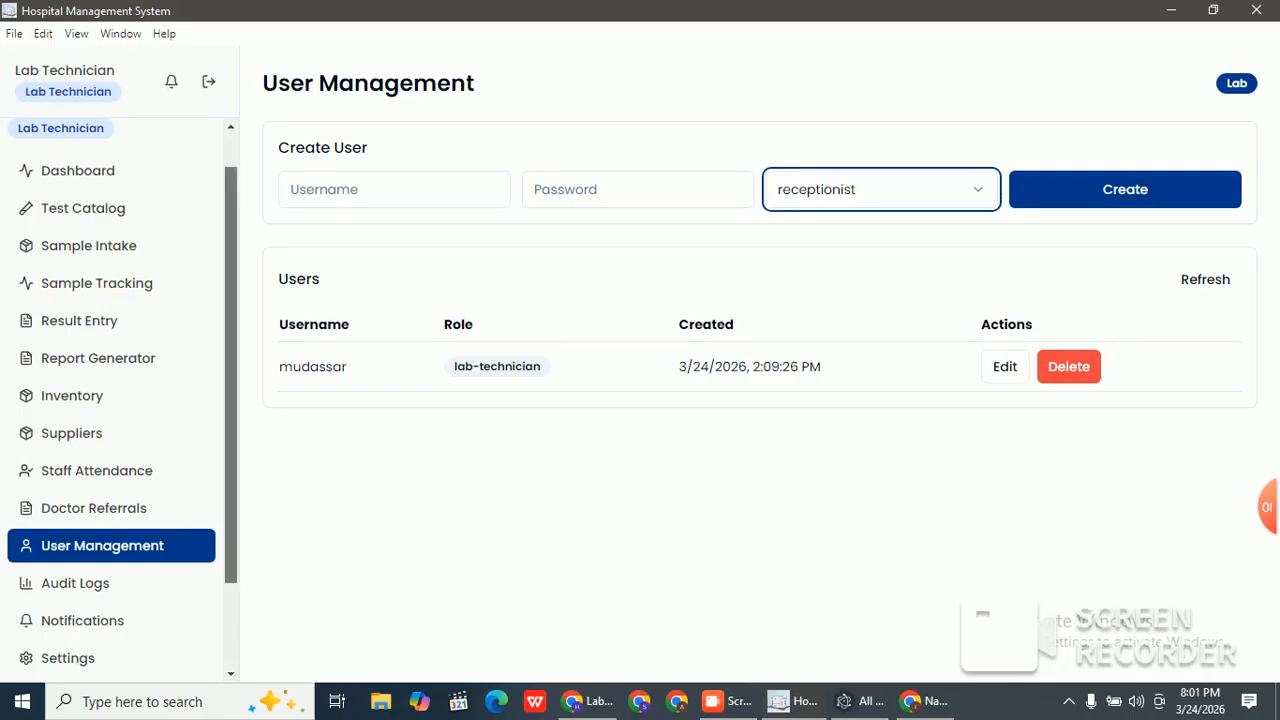
scroll(120, 400, "down", 1)
scroll(120, 400, "down", 2)
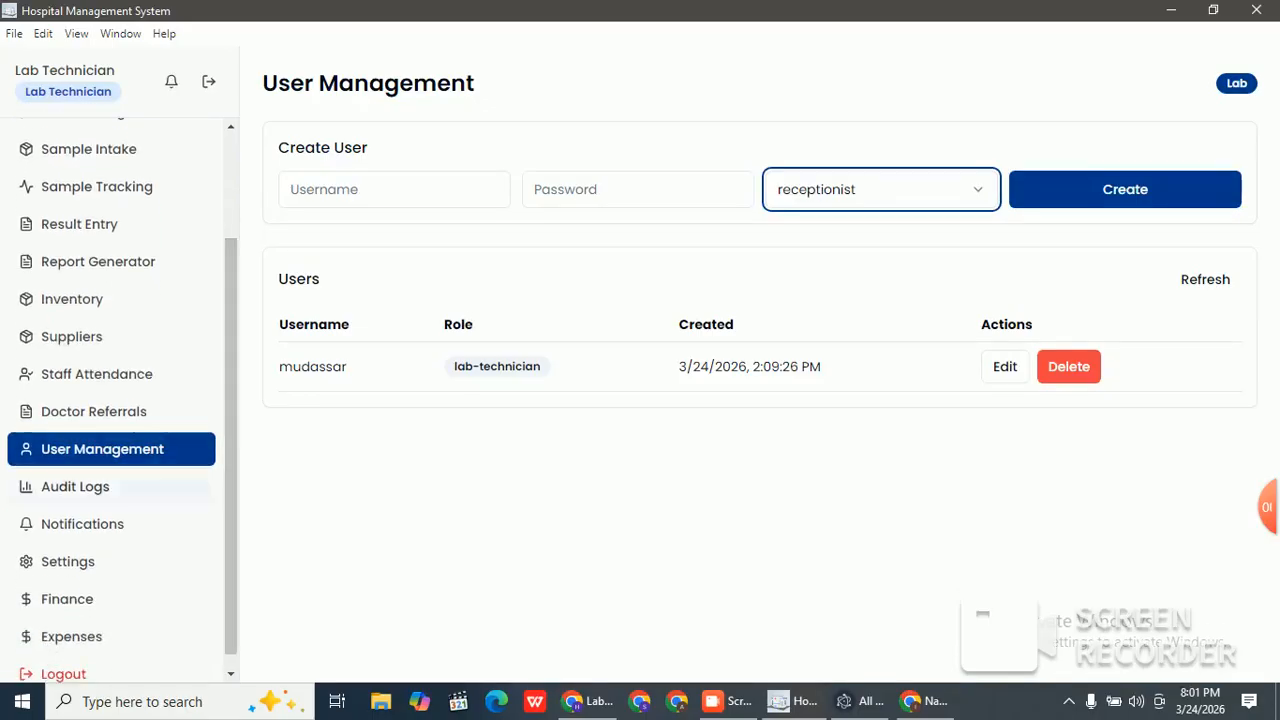
Step: Browse Audit Logs, Notifications and Lab Information settings, then view the Finance Dashboard's PKR 500.00 income
left_click(75, 486)
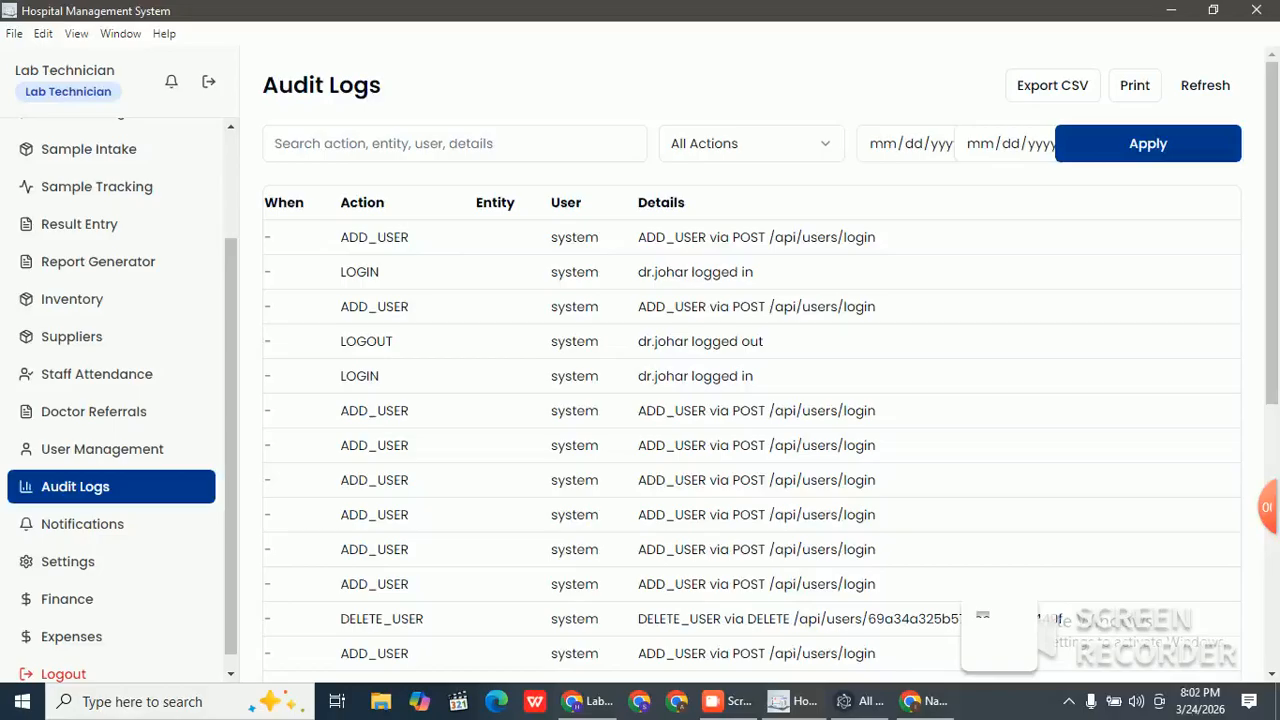
left_click(82, 524)
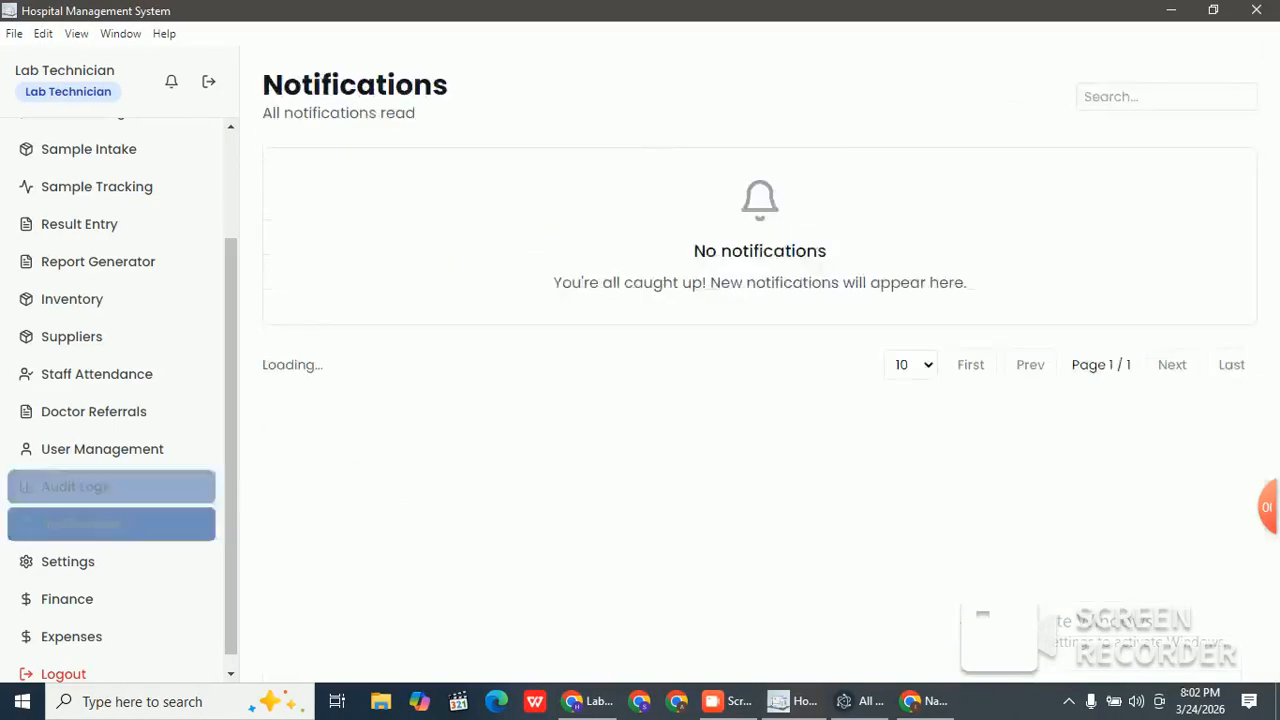
left_click(68, 562)
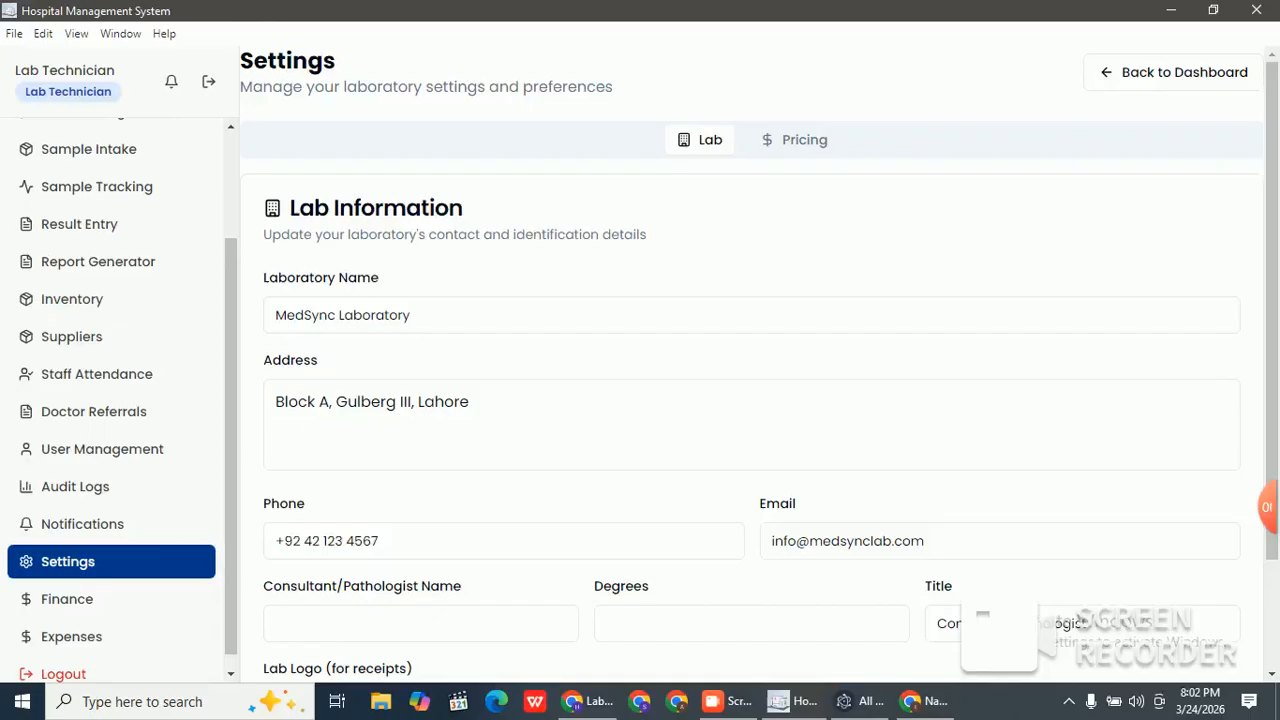
left_click_drag(303, 315, 295, 315)
left_click(469, 402)
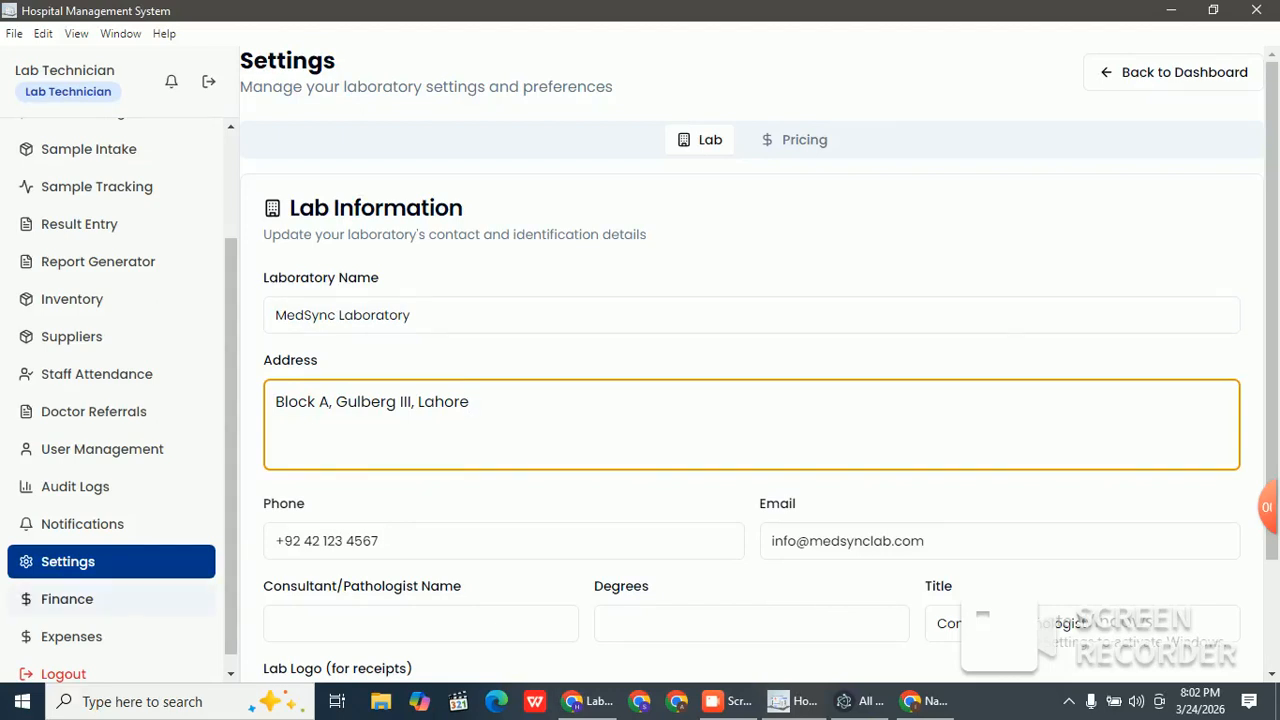
left_click(67, 599)
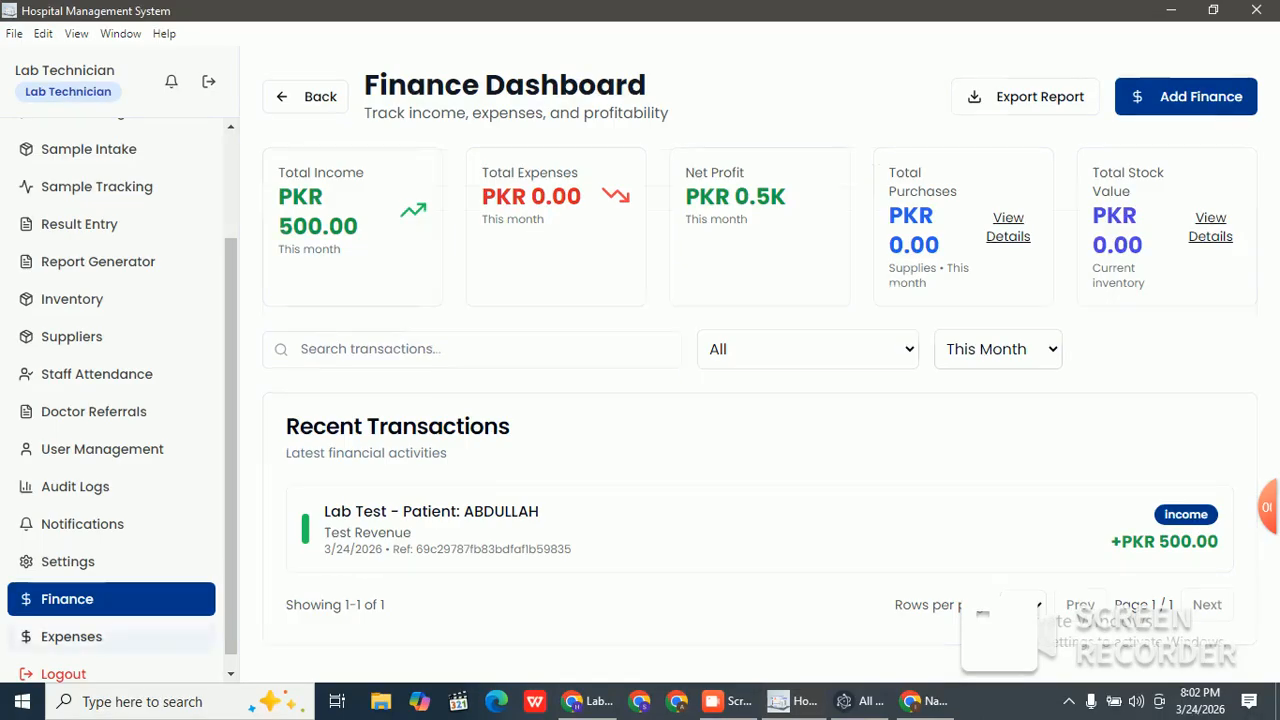
Step: On Lab Expenses, start a new expense with category Supplies, then discard it unsaved
left_click(72, 637)
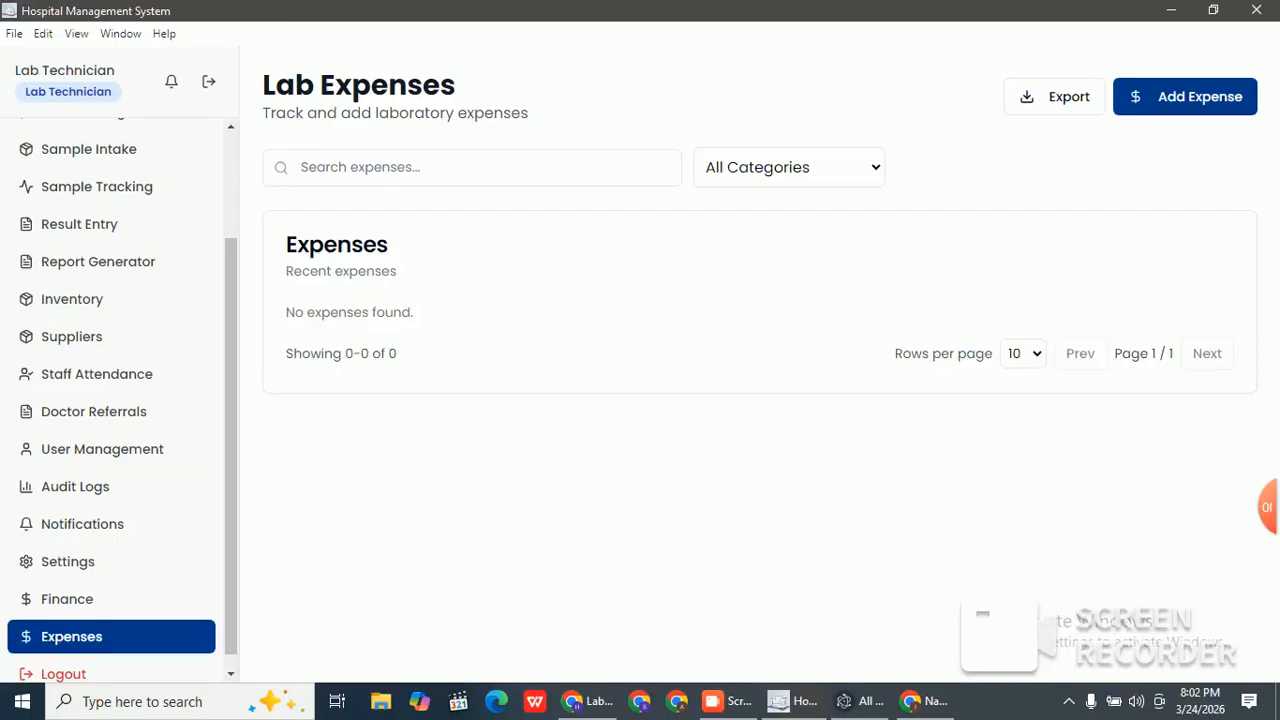
left_click(1185, 97)
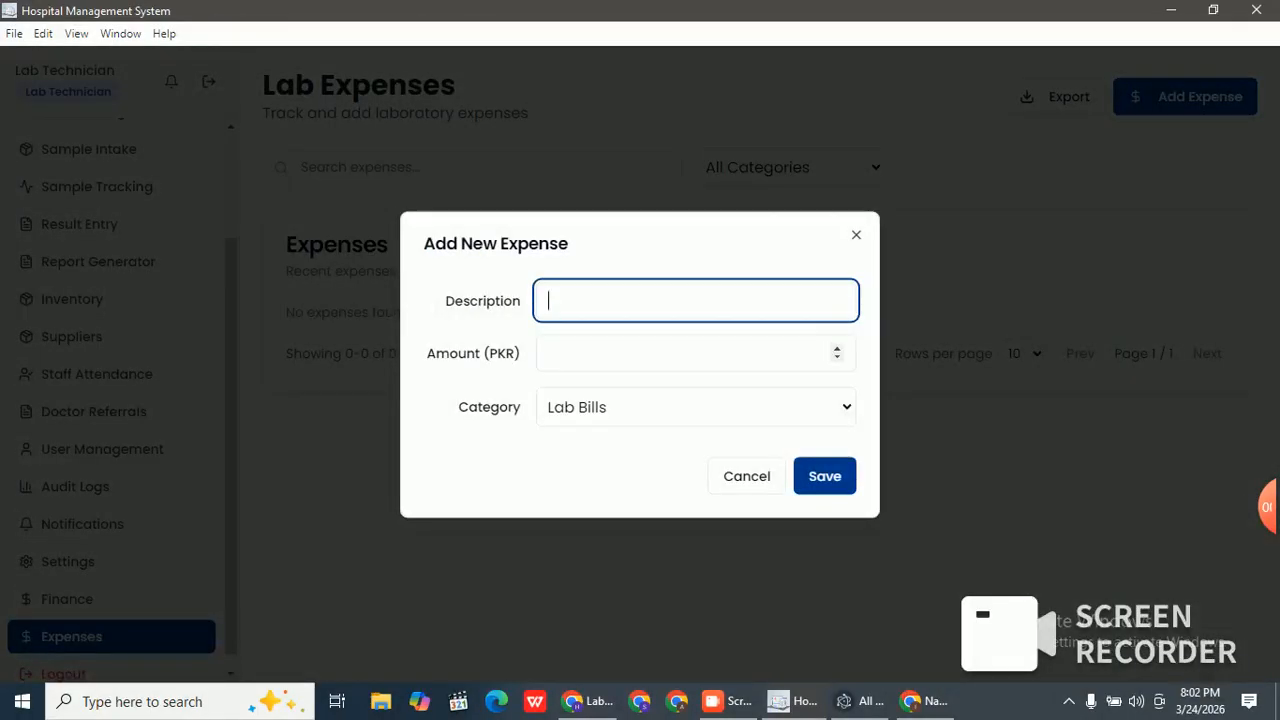
left_click(696, 354)
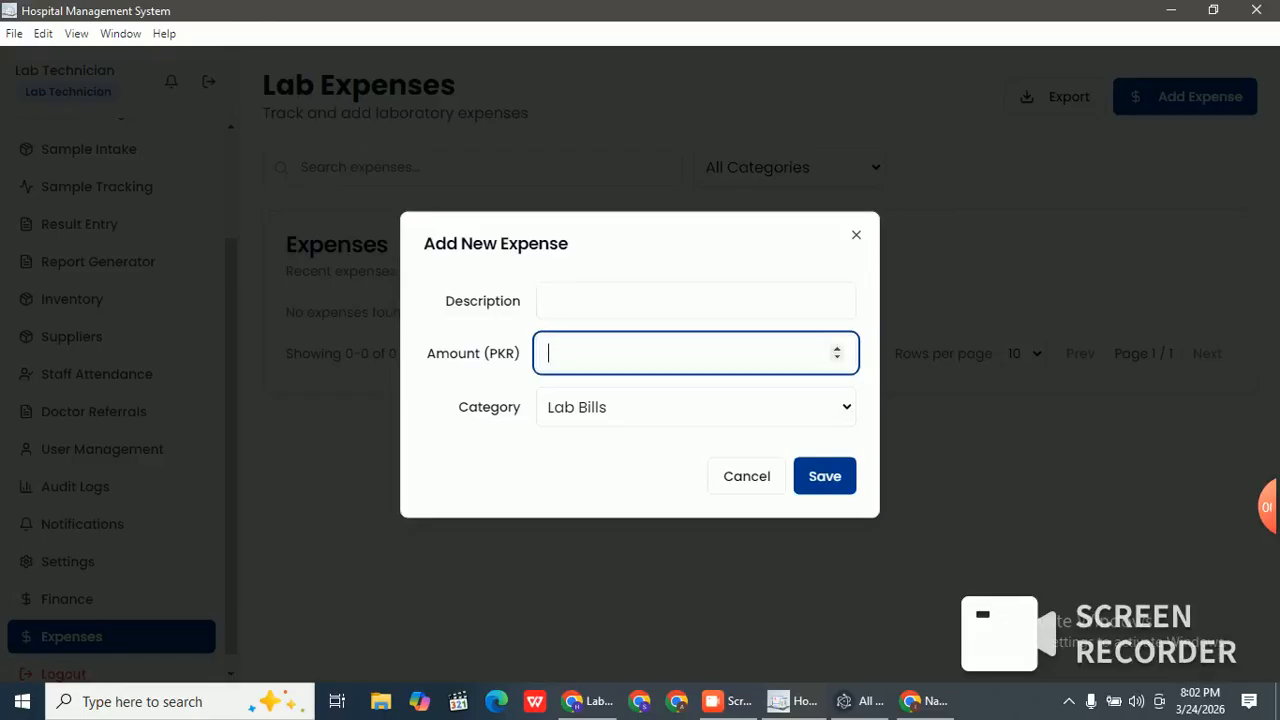
left_click(696, 407)
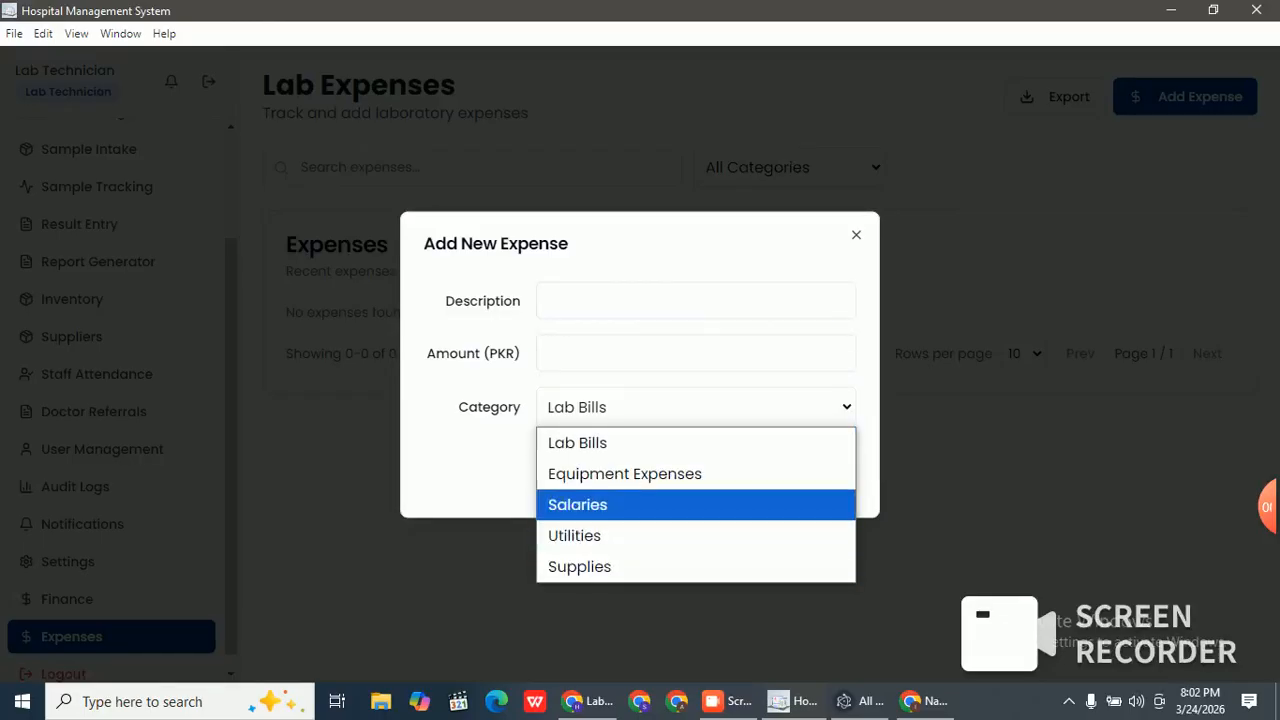
left_click(696, 567)
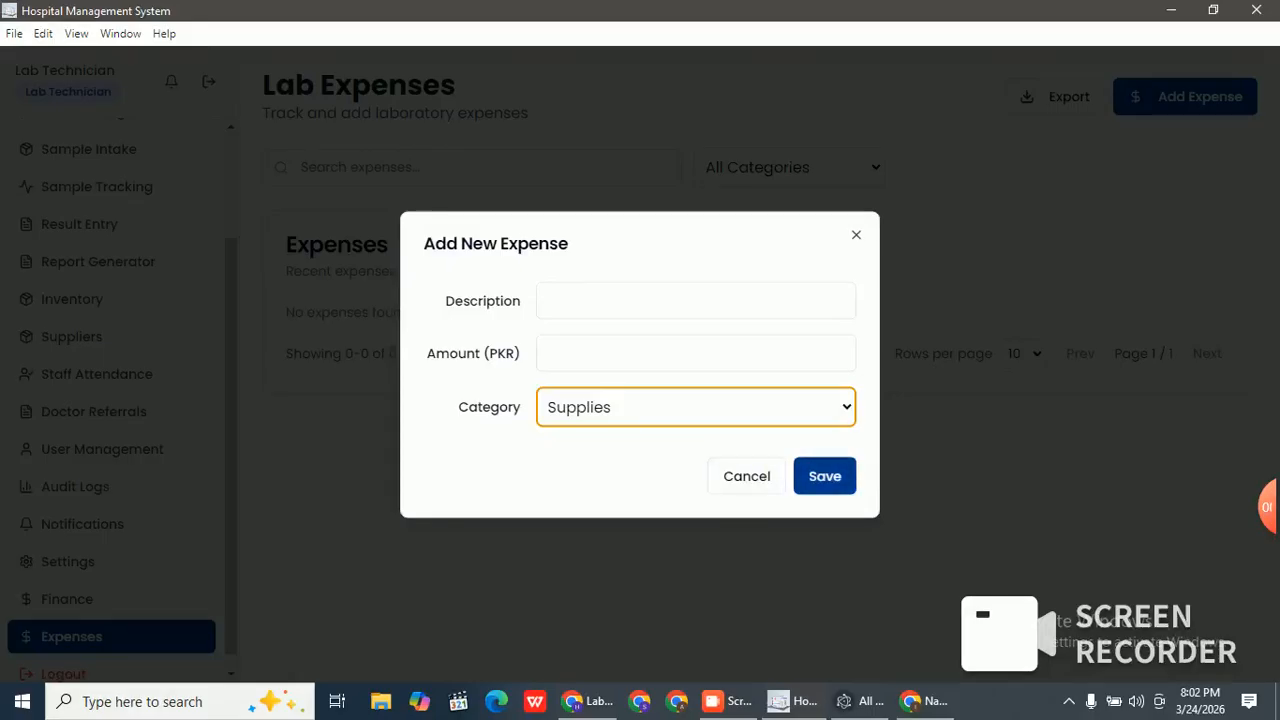
left_click(856, 235)
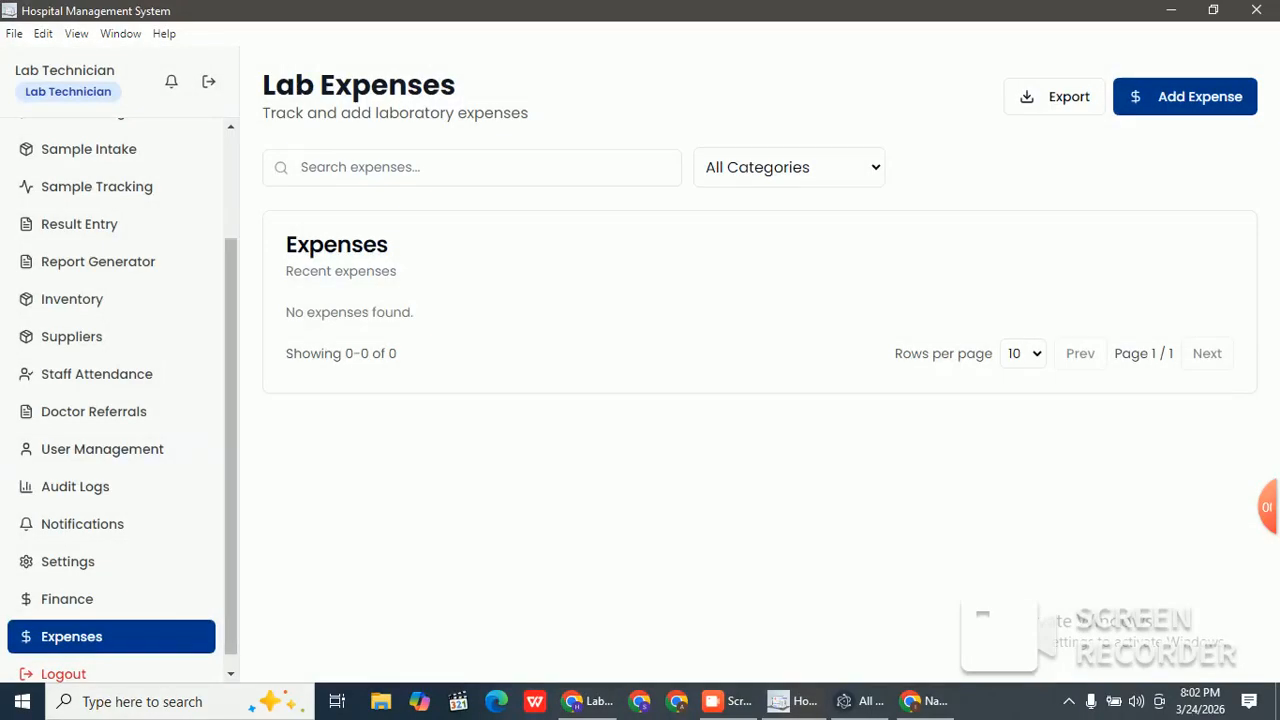
scroll(110, 400, "up", 3)
Step: Open the Test Catalog listing CBC and start a new test, visiting the name, category and notes fields
left_click(83, 253)
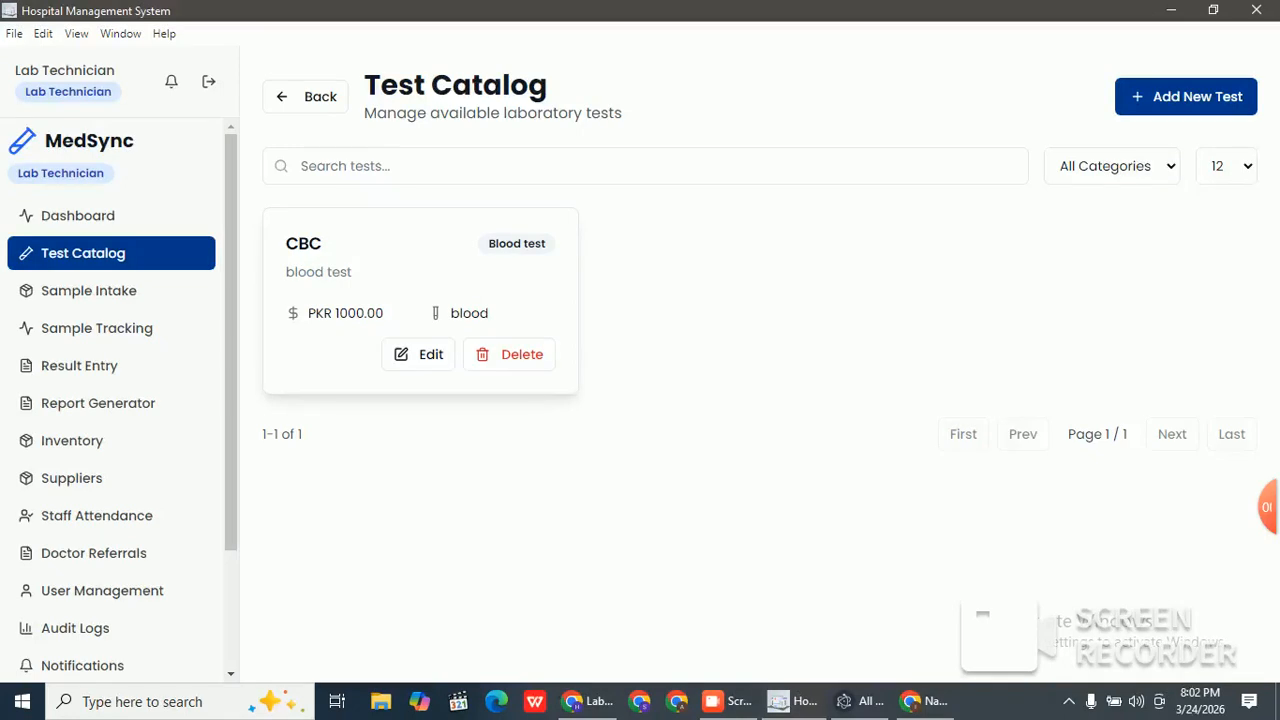
left_click(1186, 97)
left_click(515, 325)
left_click(988, 325)
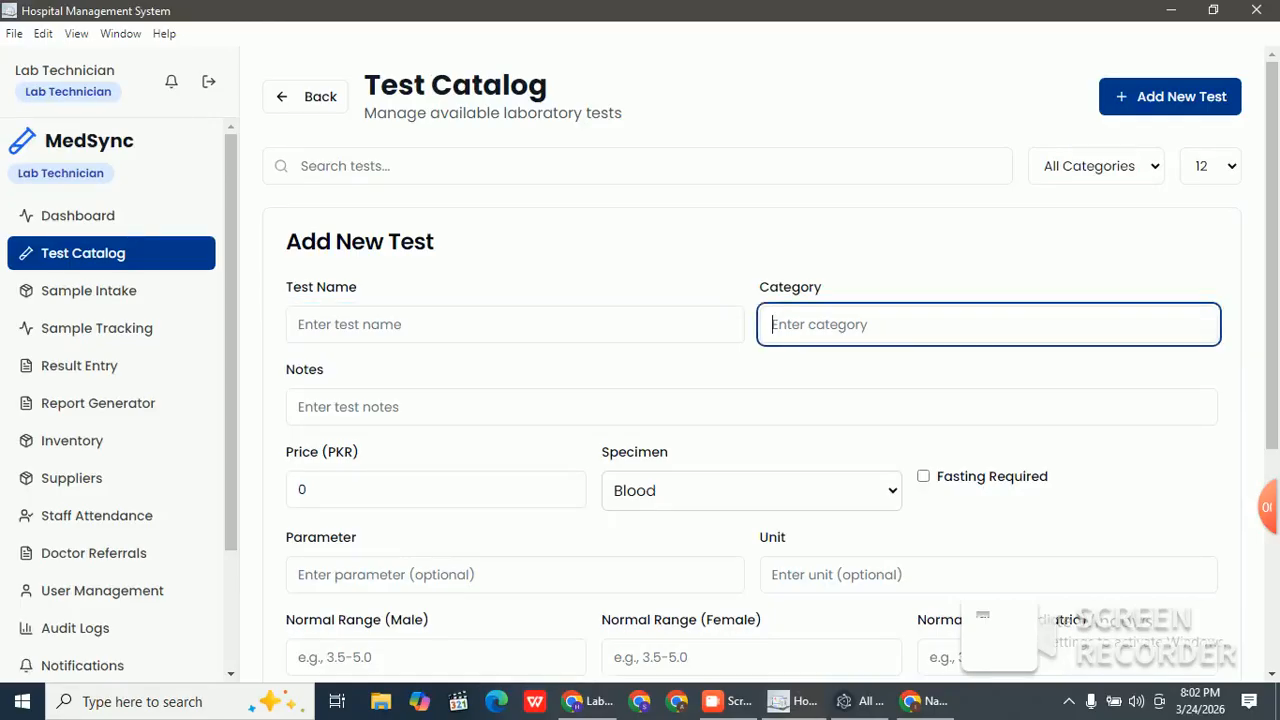
key("Tab")
scroll(750, 400, "down", 2)
Step: Step through price, parameter, unit and normal-range fields, cancel the new test, and open Sample Intake
left_click(435, 349)
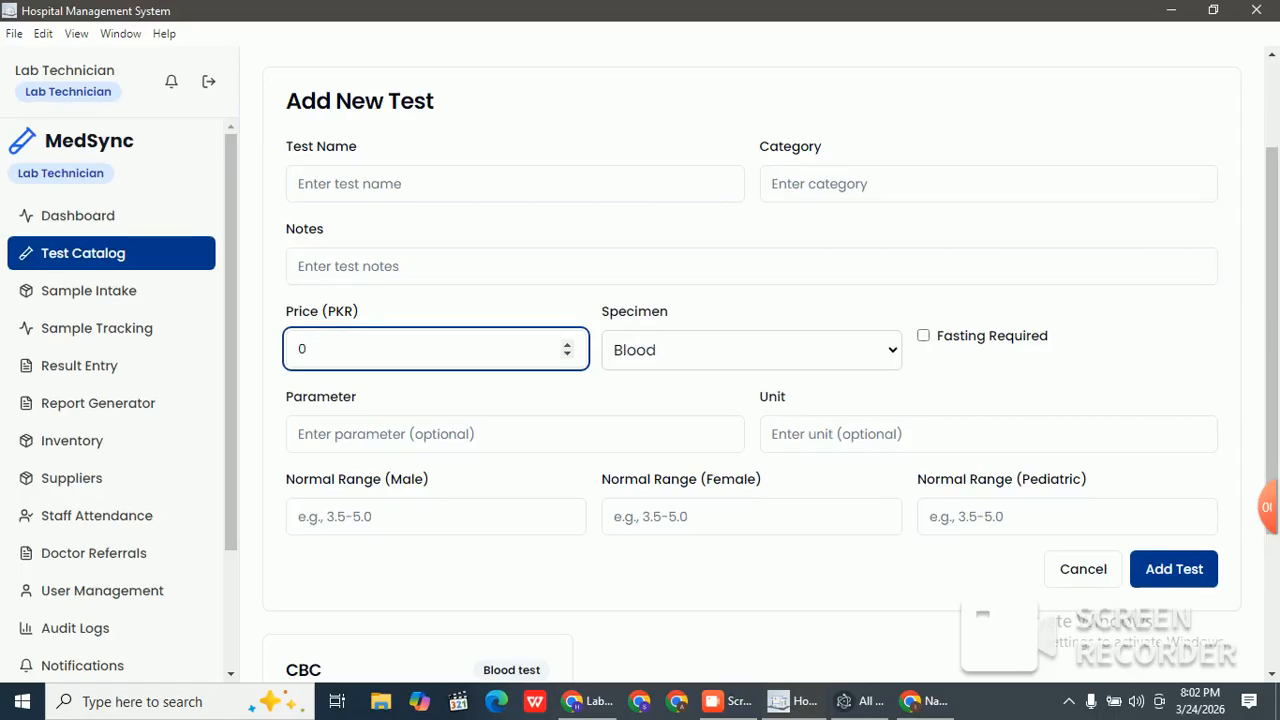
left_click(515, 434)
left_click(988, 434)
left_click(436, 517)
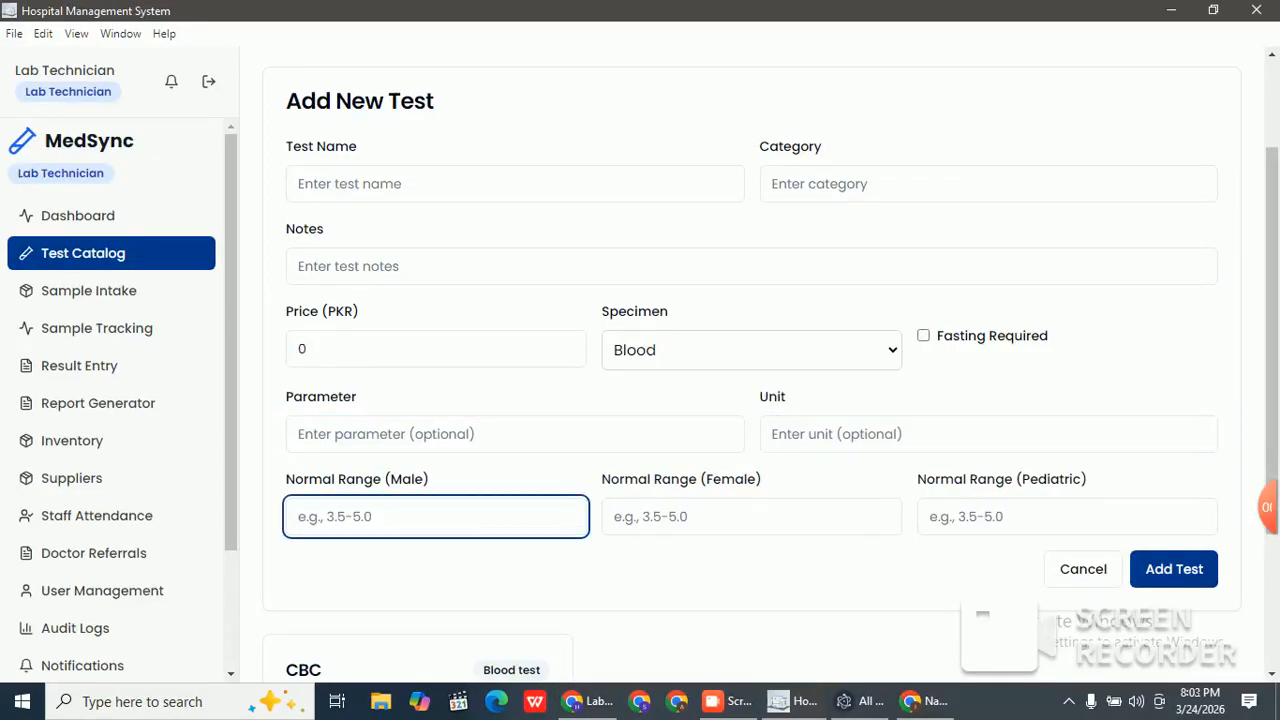
left_click(752, 540)
left_click(1067, 517)
left_click_drag(1272, 400, 1272, 417)
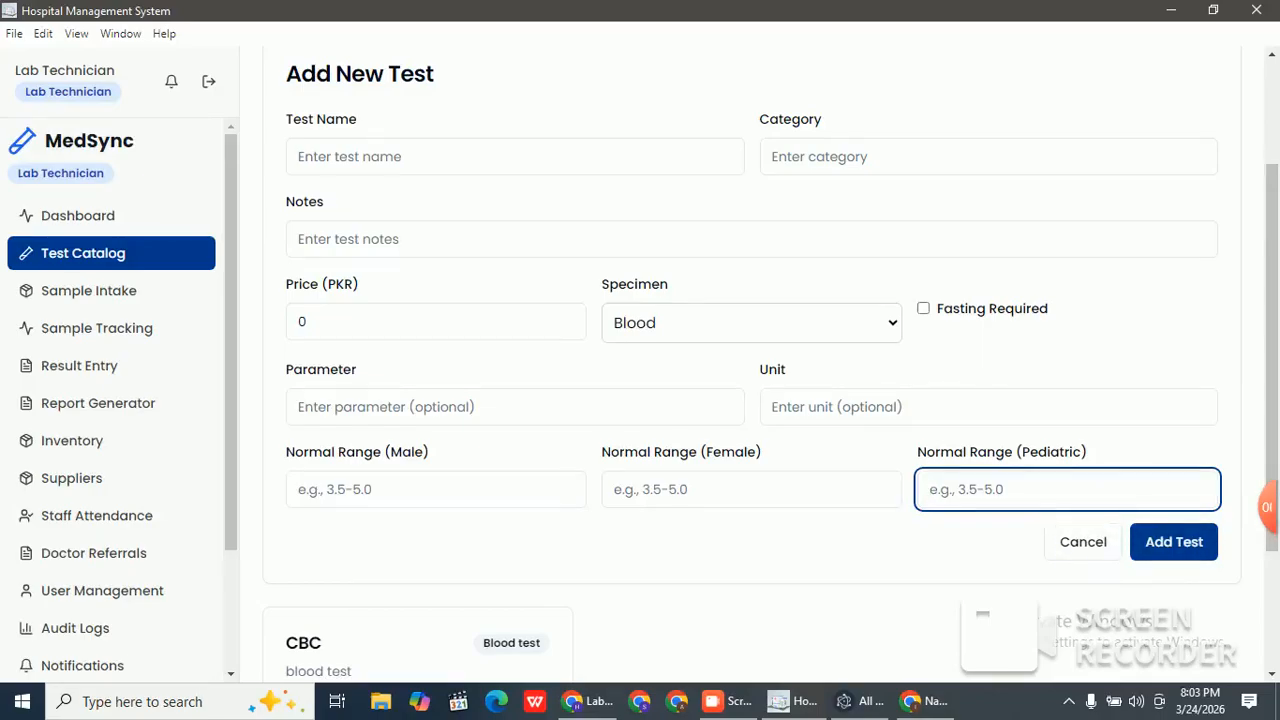
left_click(1100, 538)
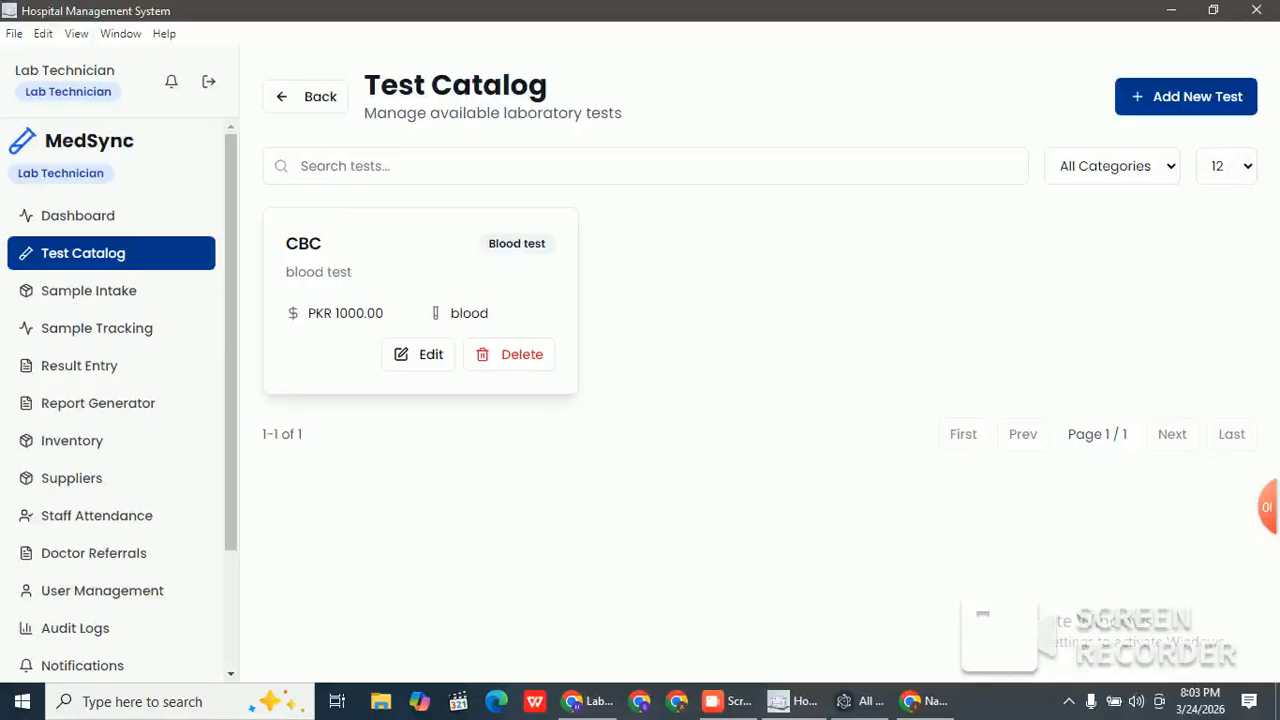
left_click(88, 290)
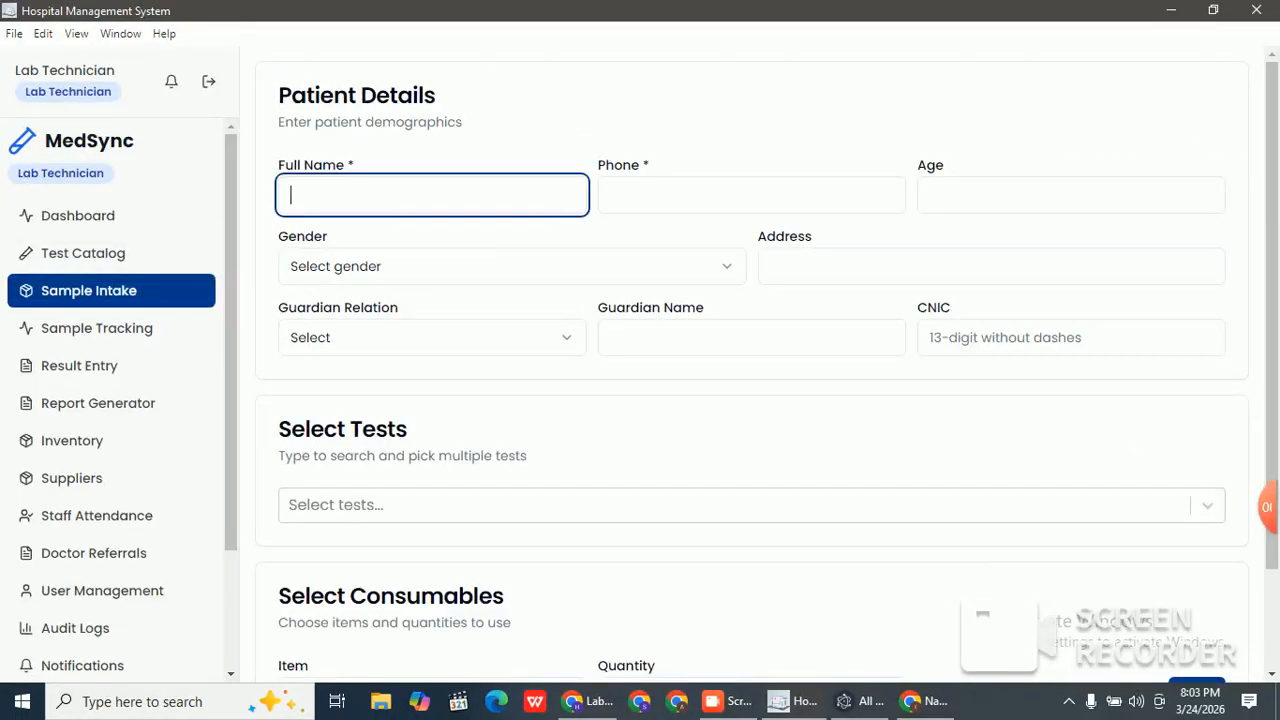
Step: Enter the patient's name, phone number, age 25 and gender Male
type("salman")
key("Tab")
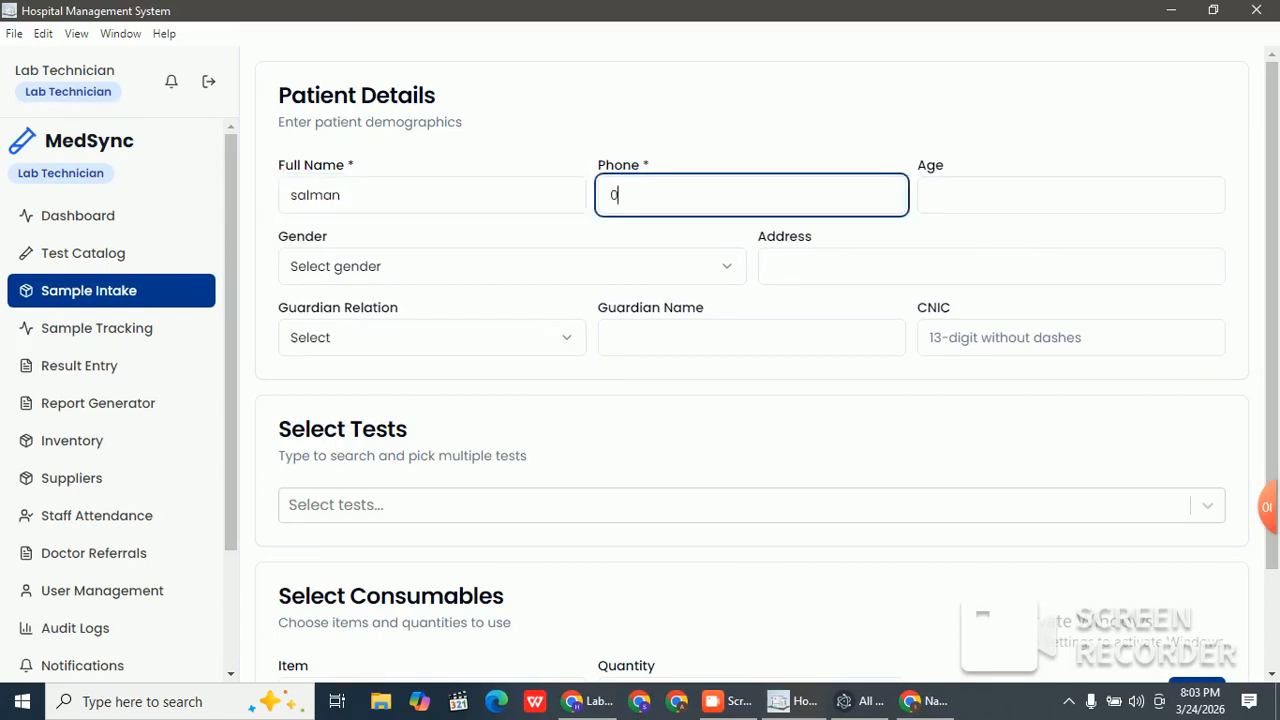
key("Tab")
type("25")
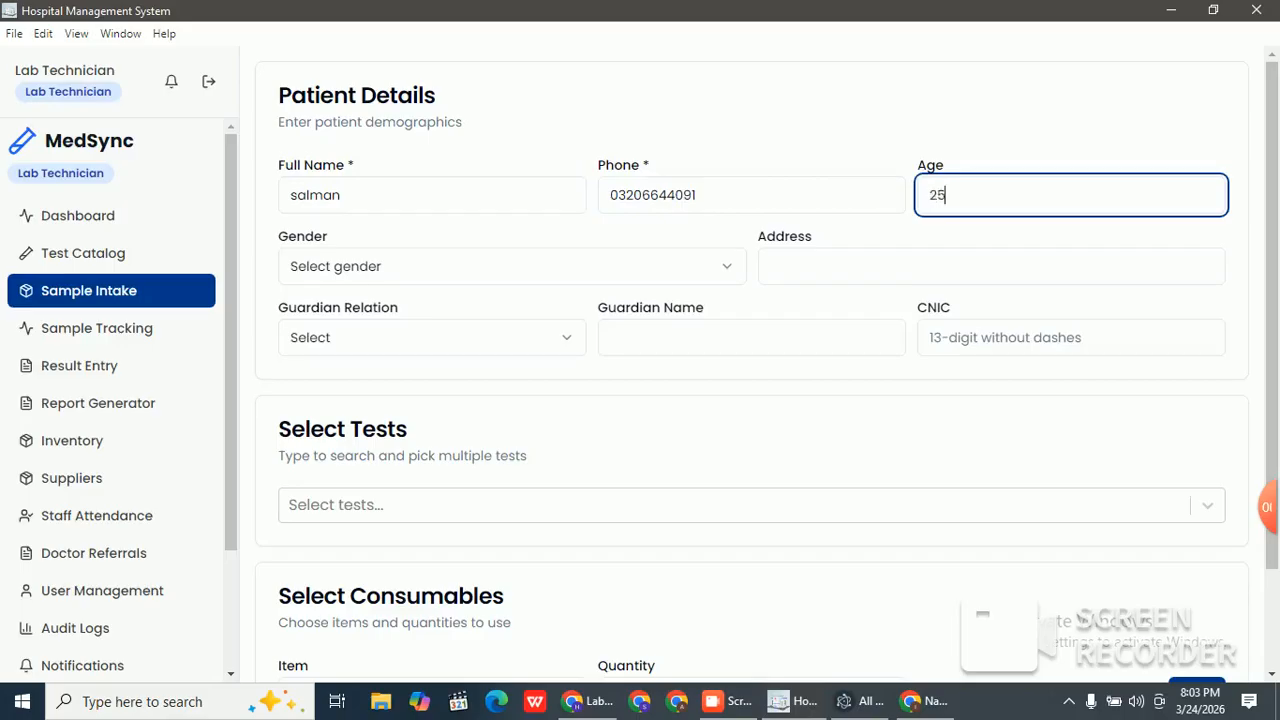
key("Tab")
key("Return")
key("Return")
key("Tab")
Step: Fill in the address, guardian relation S/O, the guardian's name and CNIC
type("adress")
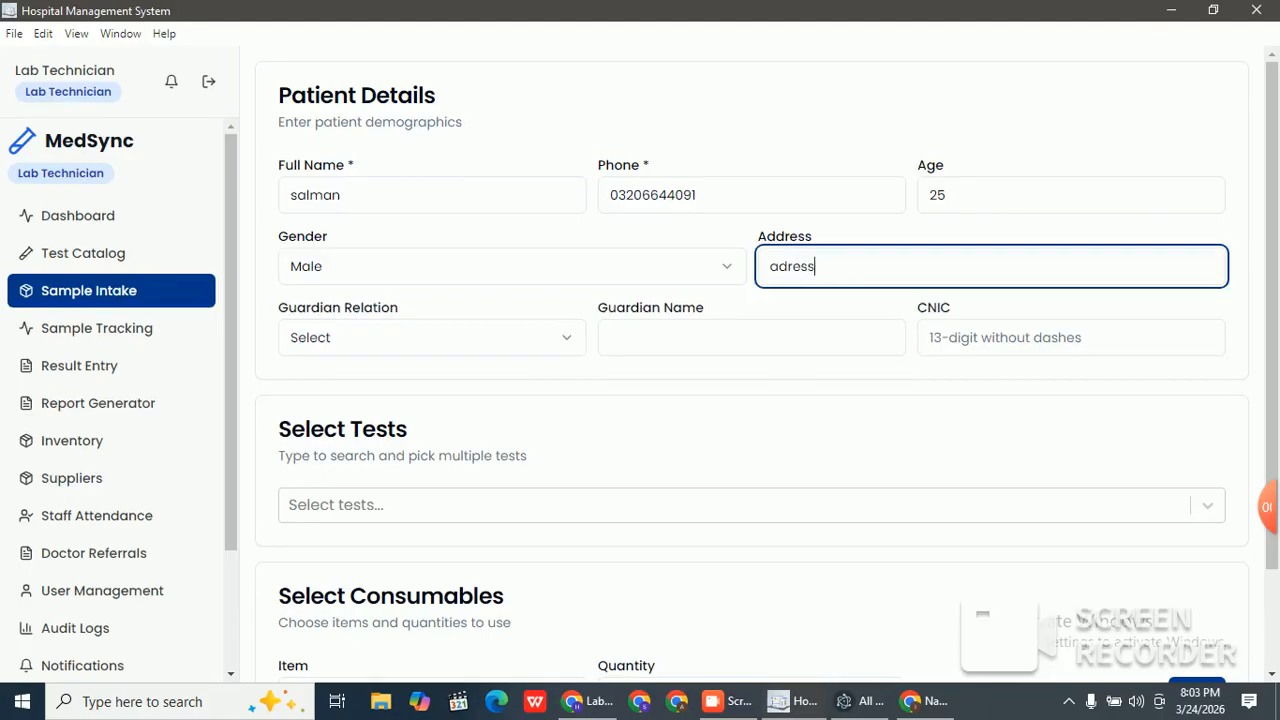
key("Tab")
key("Return")
key("Return")
key("Tab")
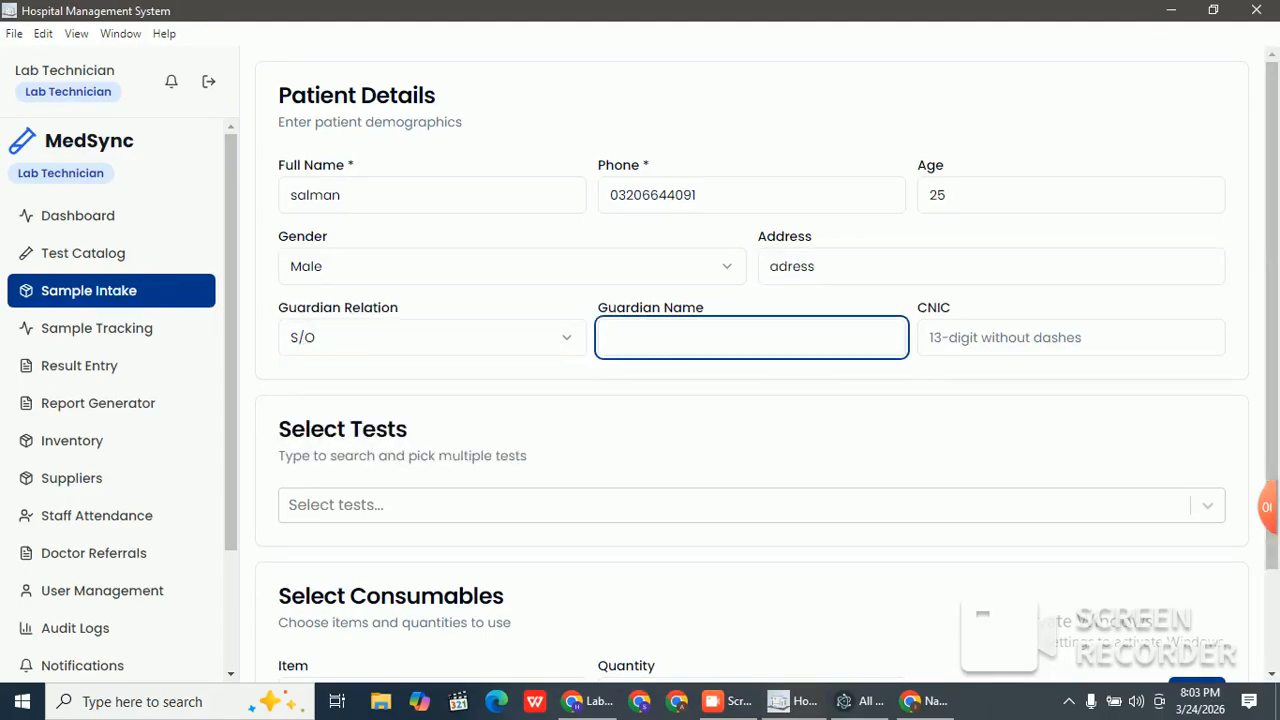
type("shahbaz")
key("Tab")
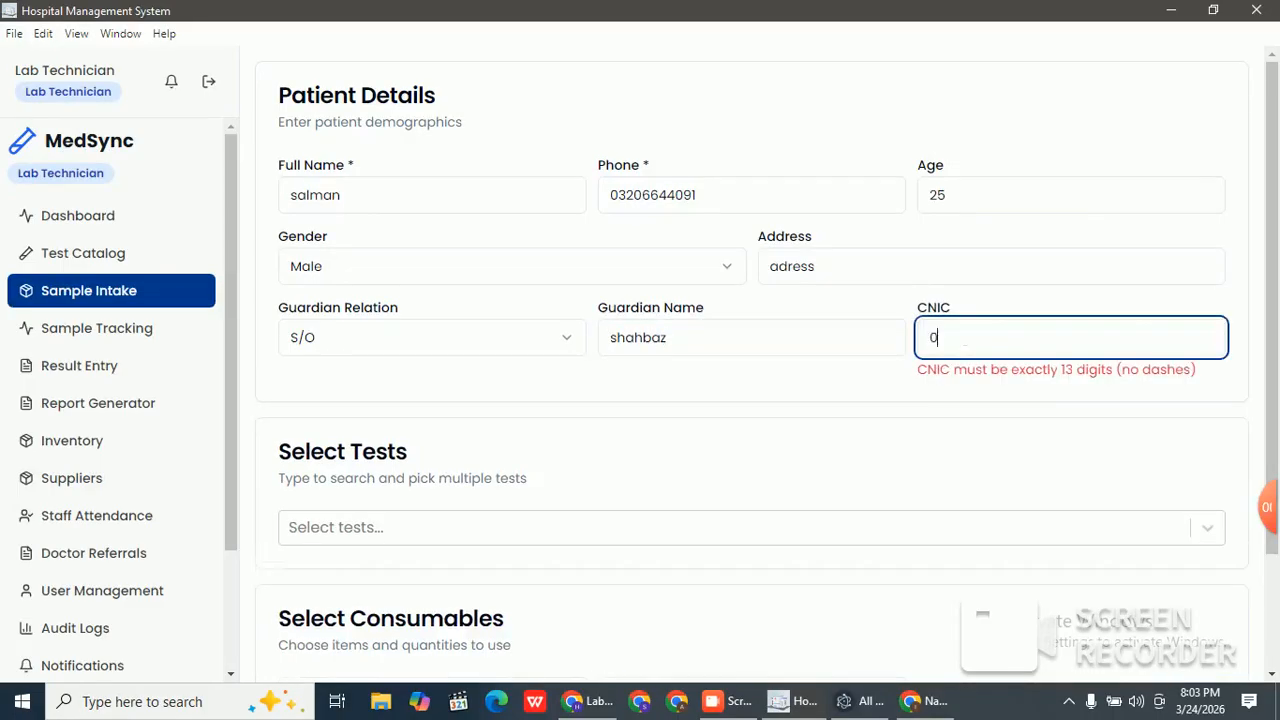
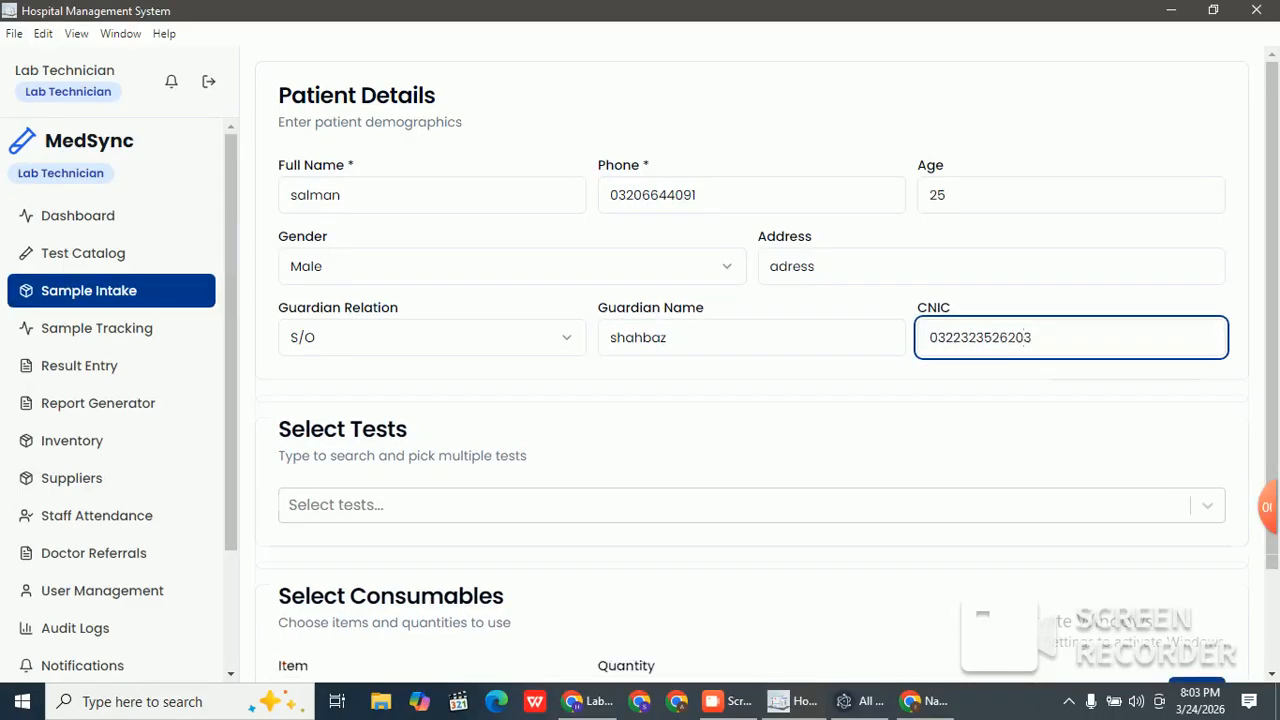
key("Tab")
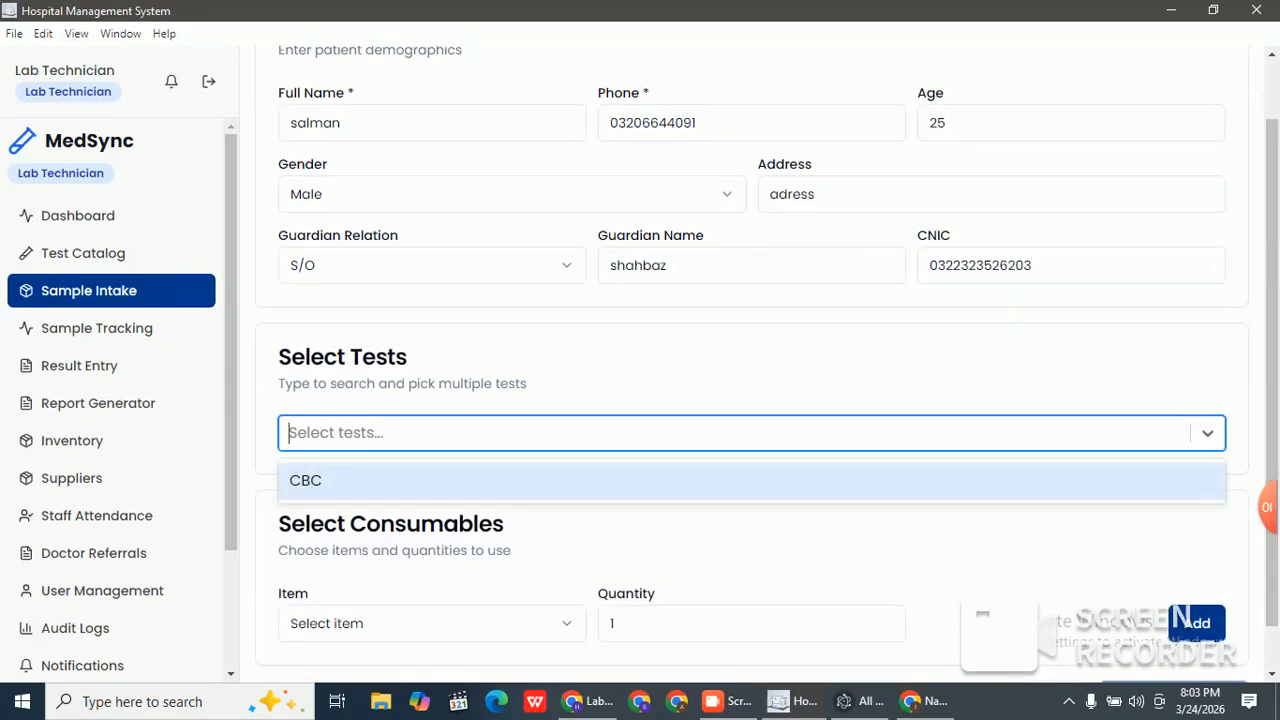
Step: Add the CBC test to the sample and check the empty Consumables item list
key("Return")
left_click_drag(1272, 290, 1272, 421)
left_click_drag(279, 300, 700, 400)
left_click(700, 345)
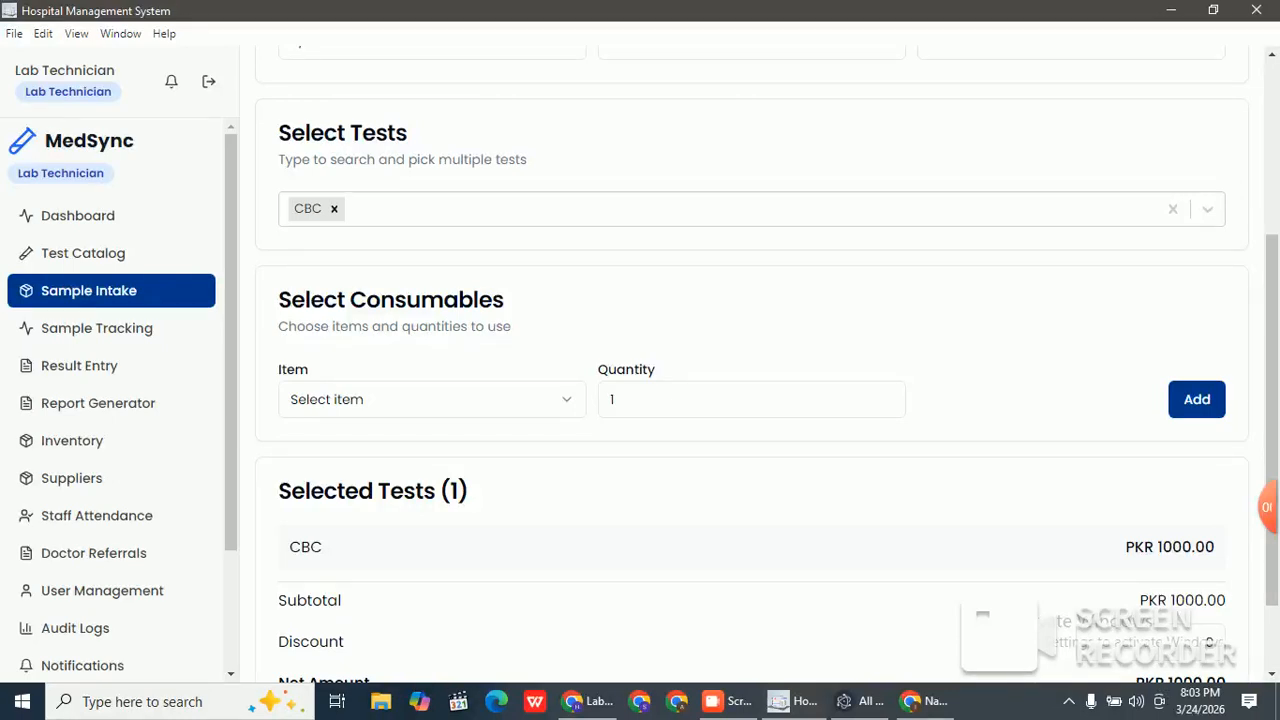
left_click(432, 399)
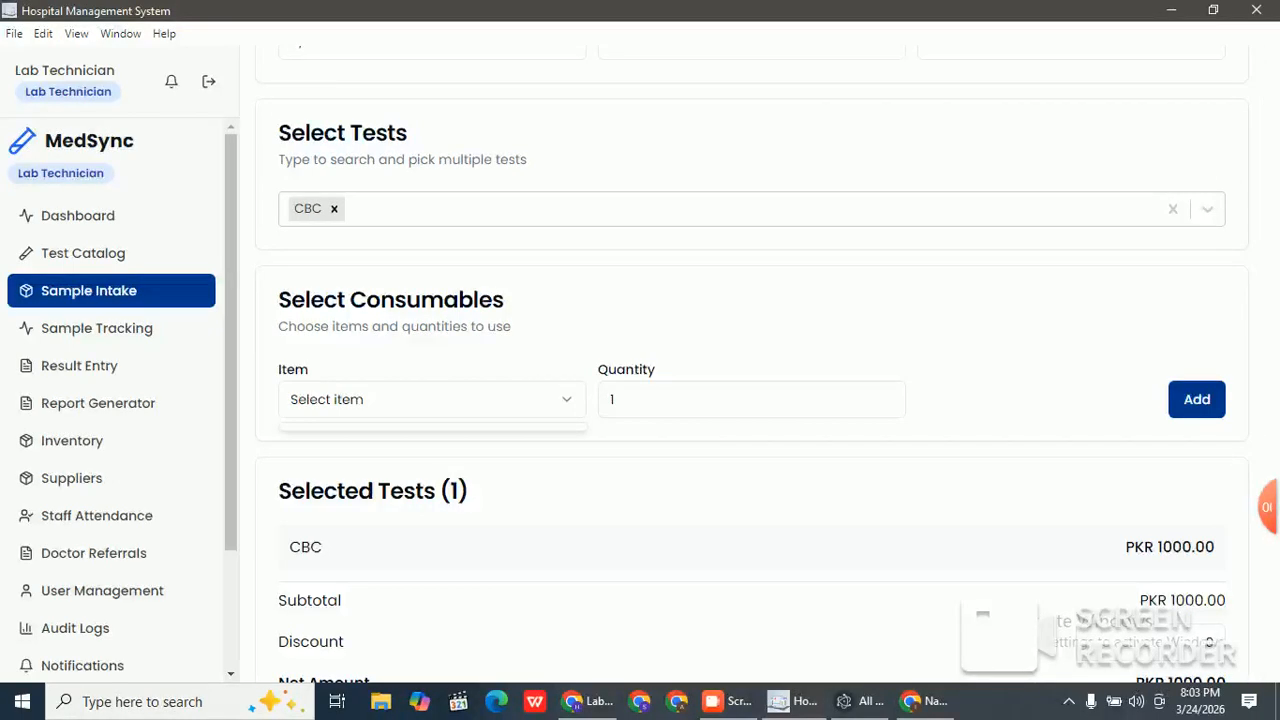
left_click(720, 405)
left_click(760, 335)
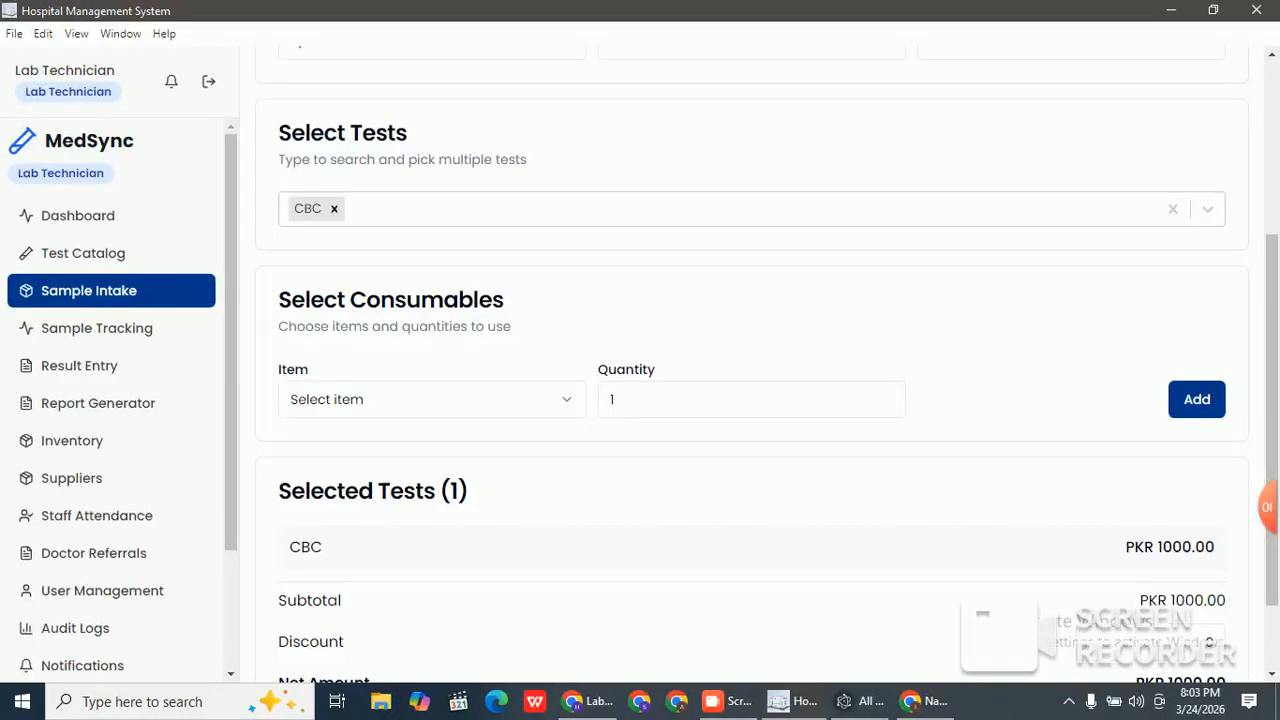
Step: Confirm the CBC price of PKR 1000.00 and submit the sample to get the lab slip preview
scroll(760, 380, "down", 1)
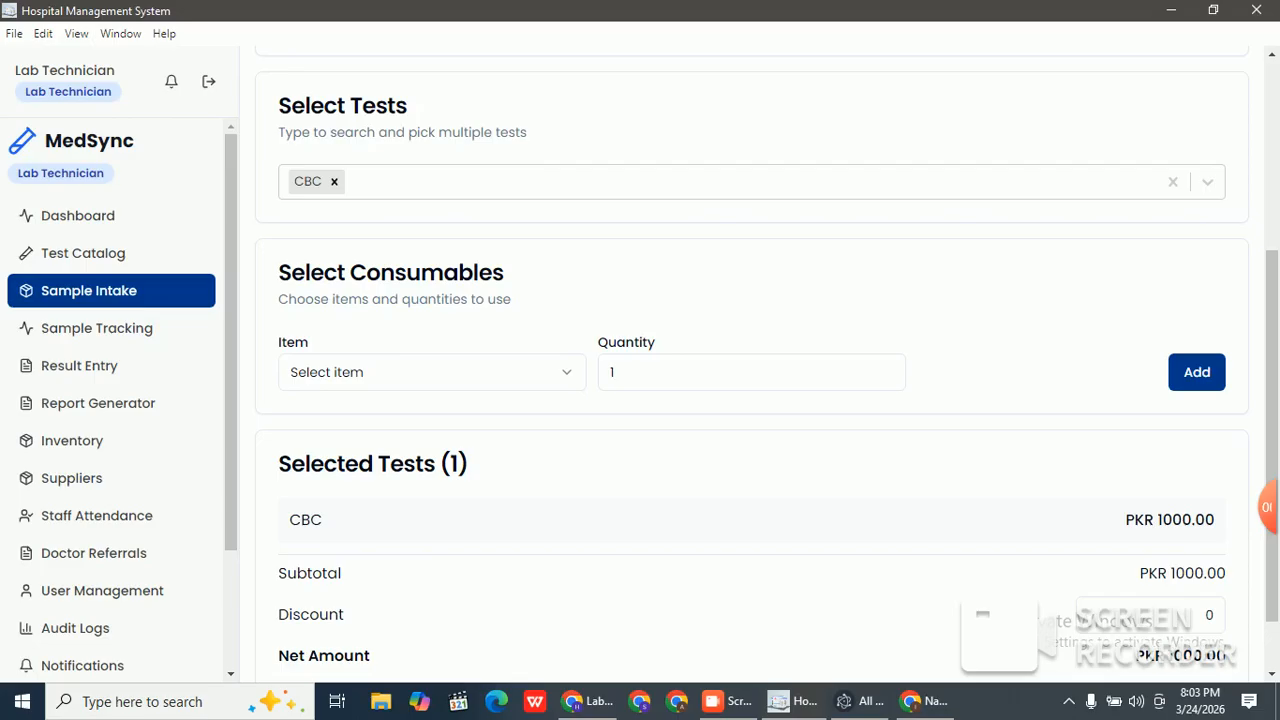
scroll(1040, 648, "down", 3)
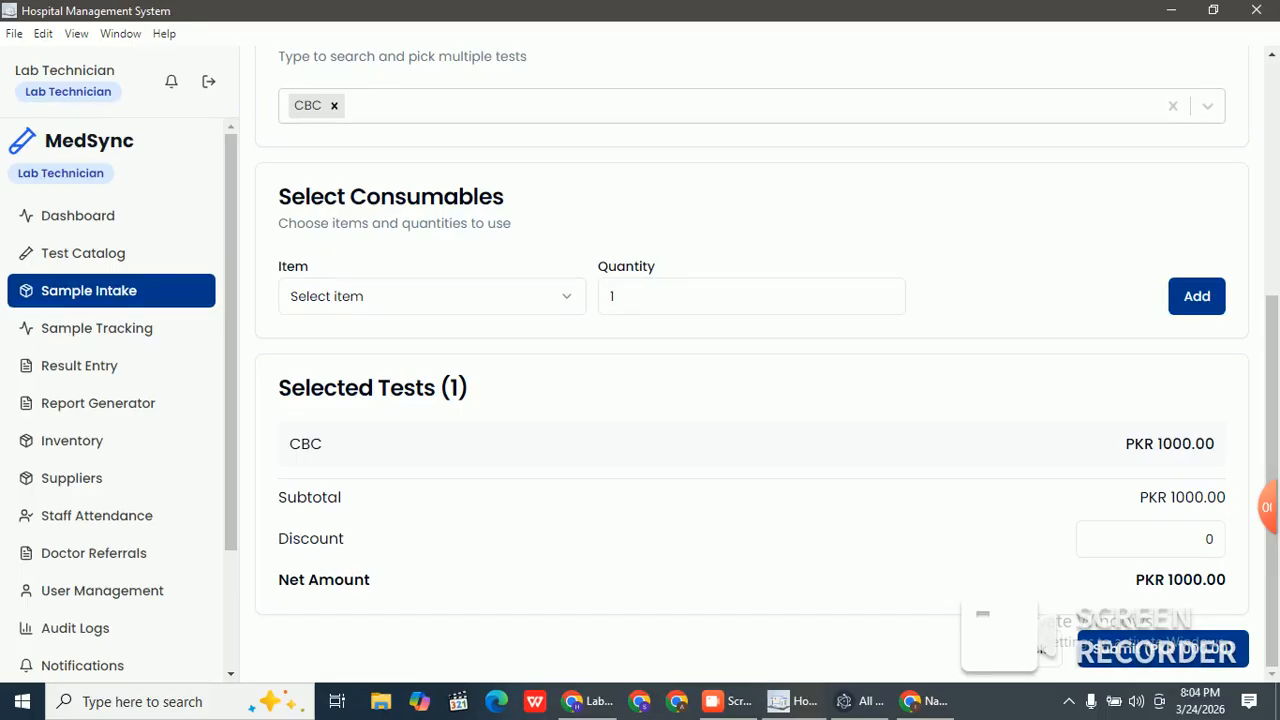
double_click(1176, 444)
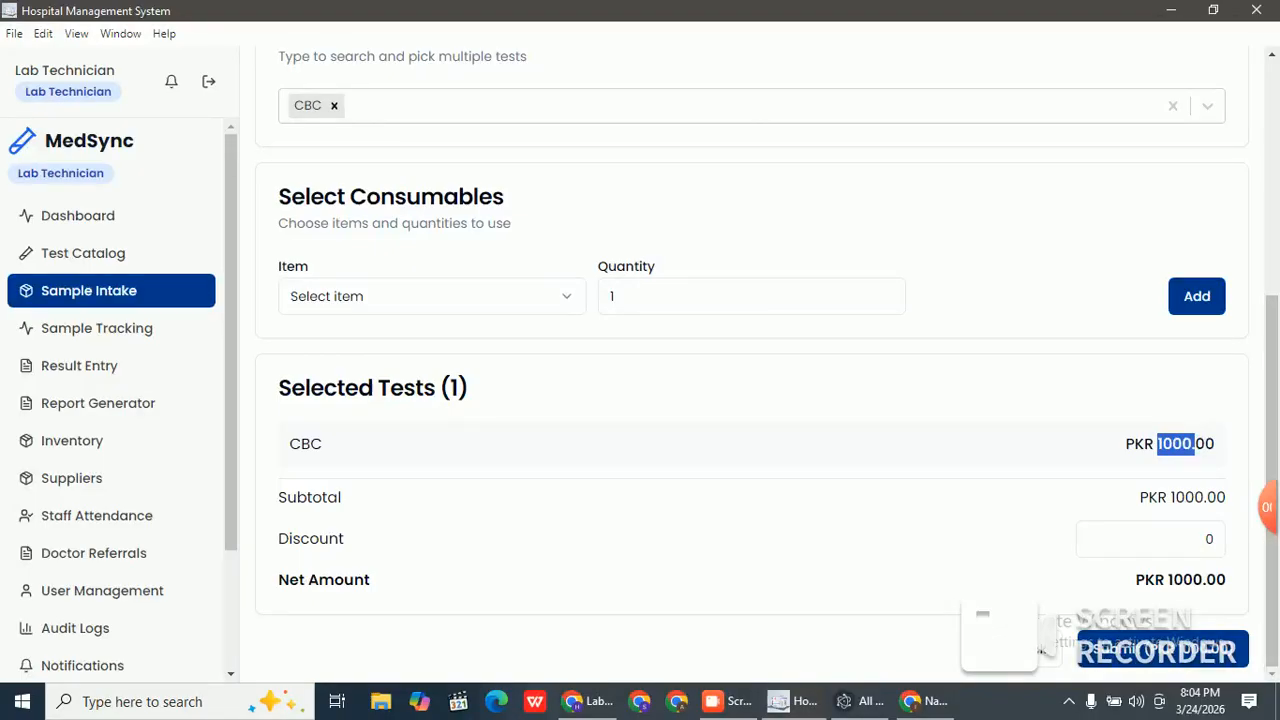
left_click(1162, 649)
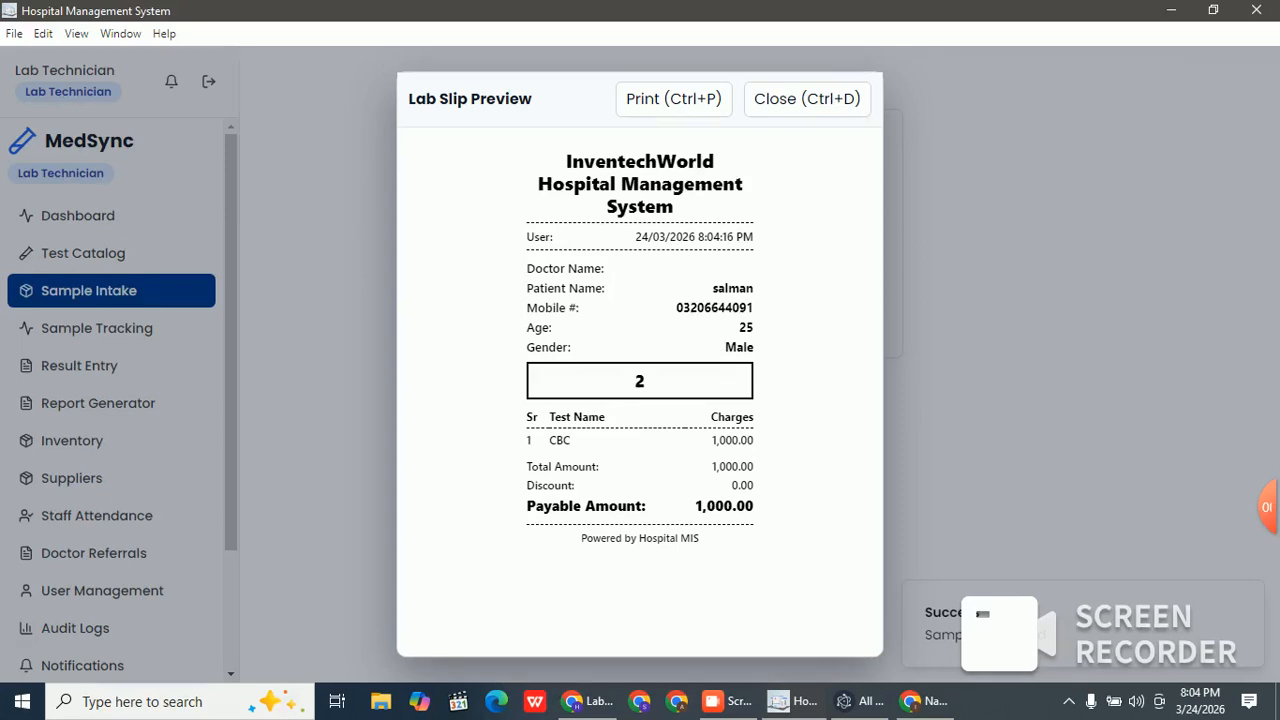
Step: Close the lab slip, start a blank sample, and find the received CBC sample in Sample Tracking and Result Entry
key("ctrl+d")
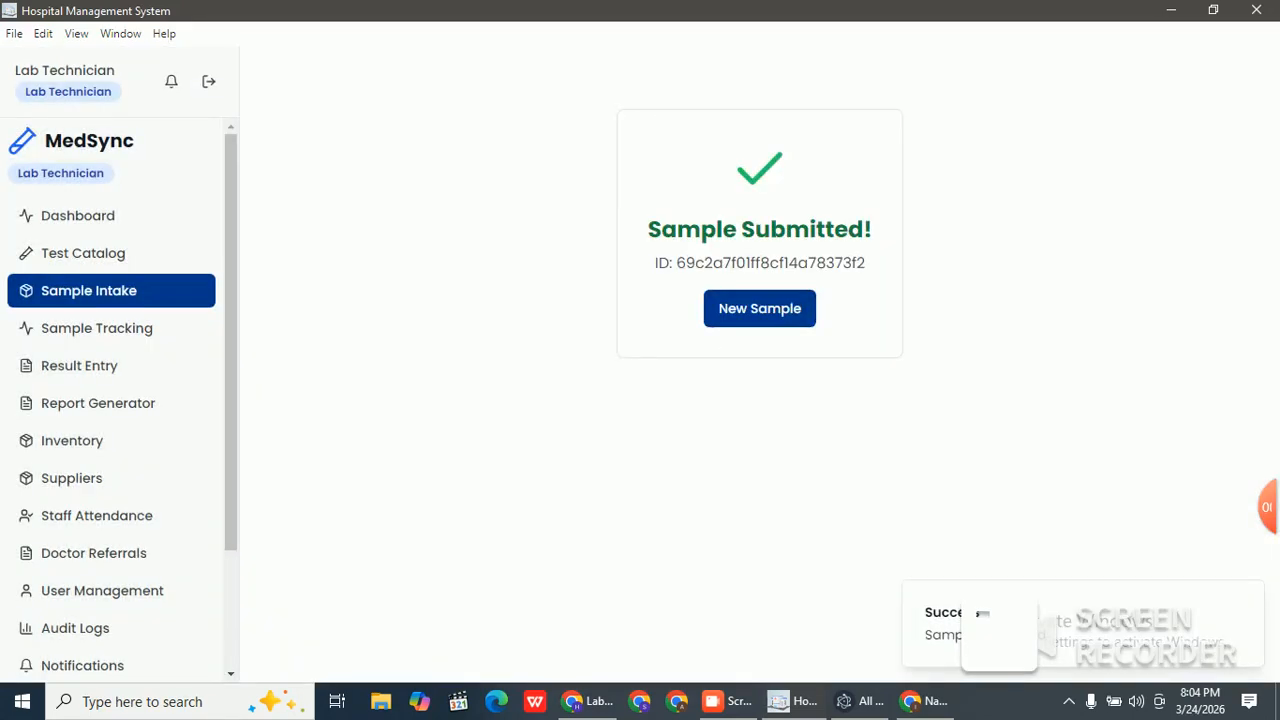
left_click(760, 309)
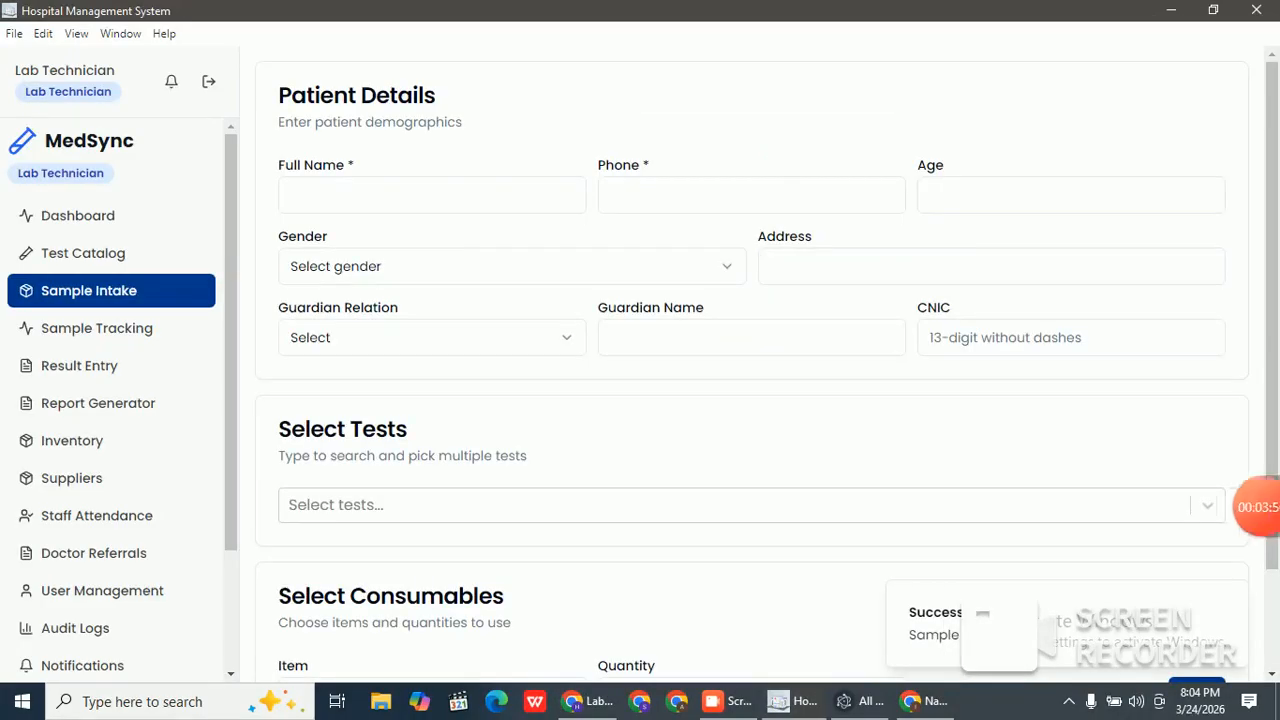
left_click(110, 328)
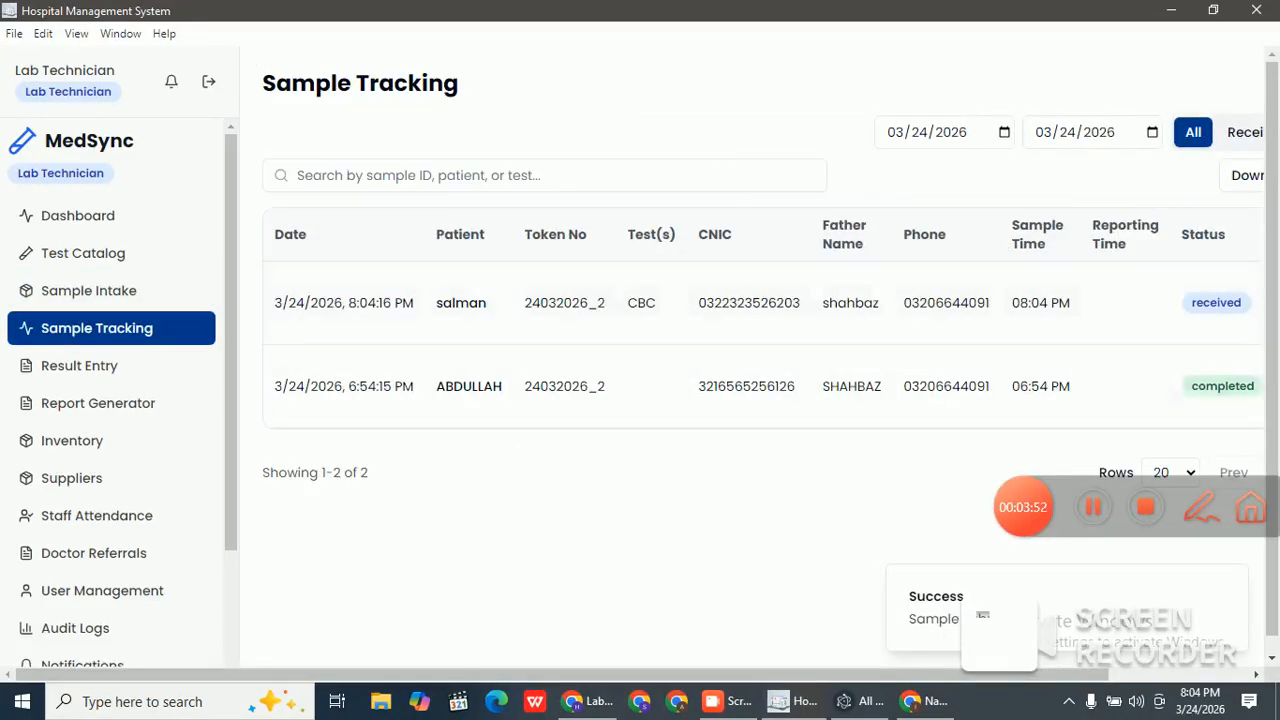
left_click_drag(600, 675, 731, 675)
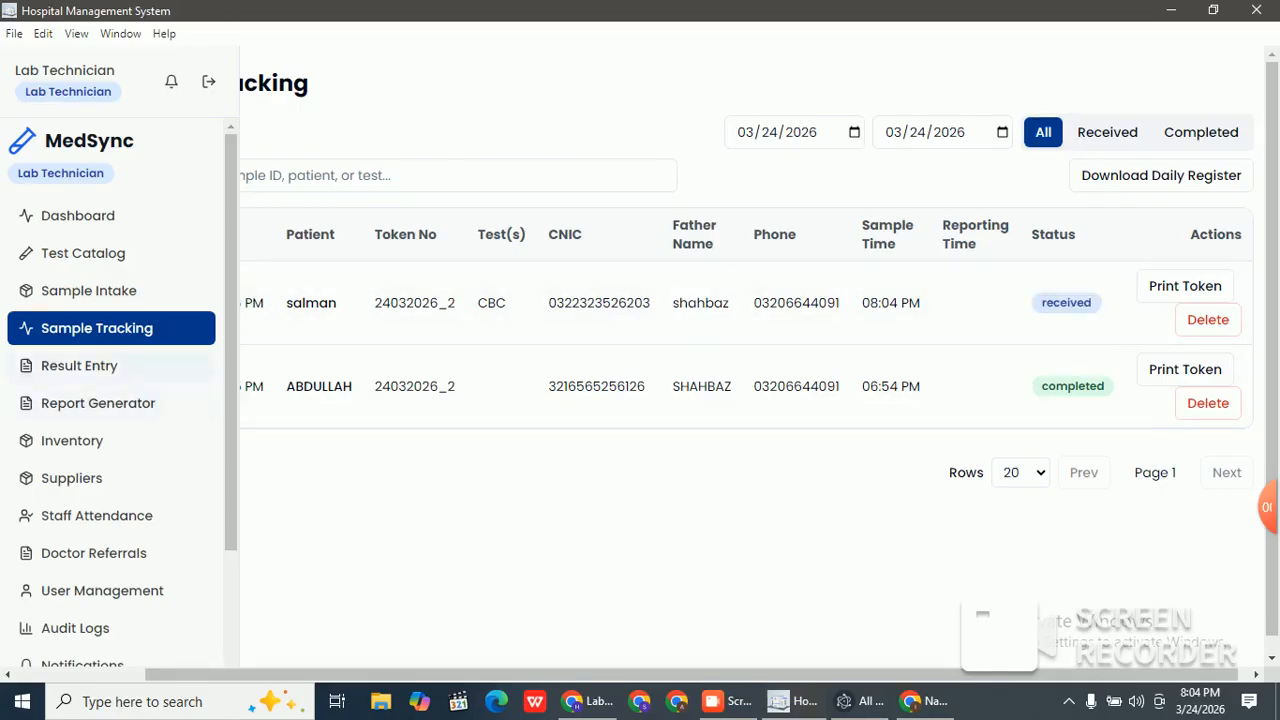
left_click(79, 365)
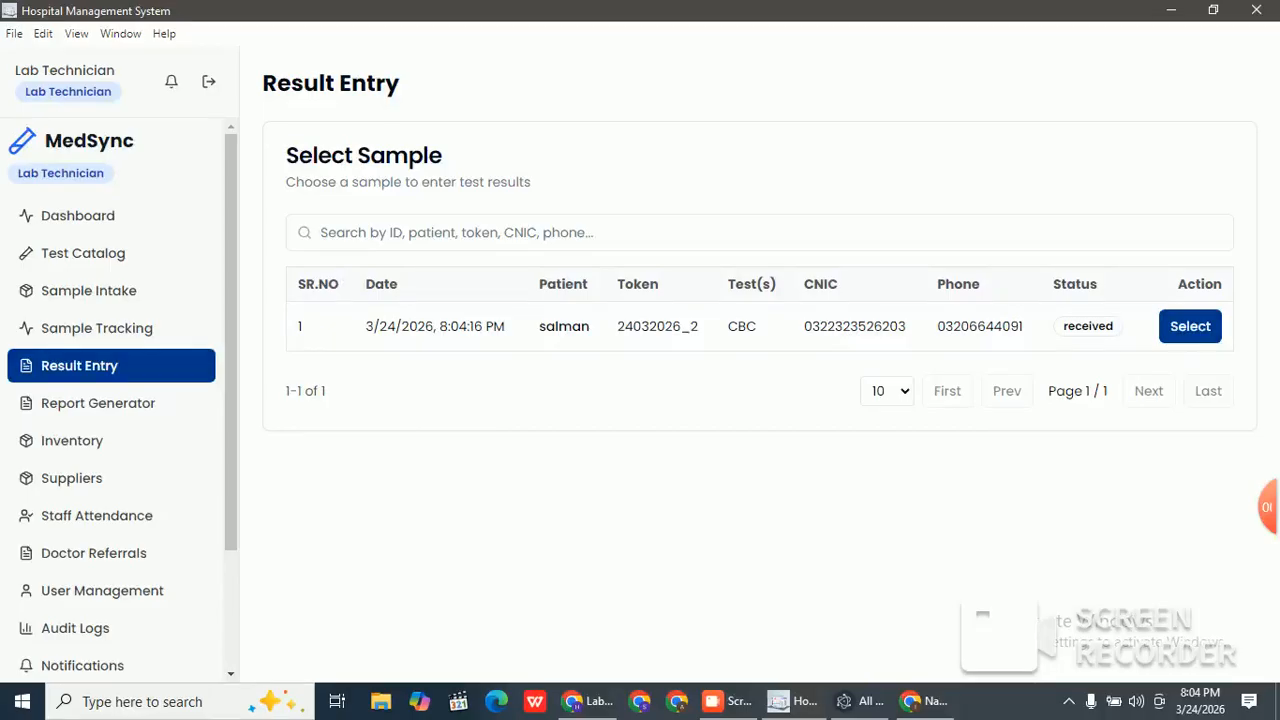
Step: Open the CBC sample's result form and add RBC, WBC, Platelets and Hematocrit rows with ranges and units
left_click(1190, 326)
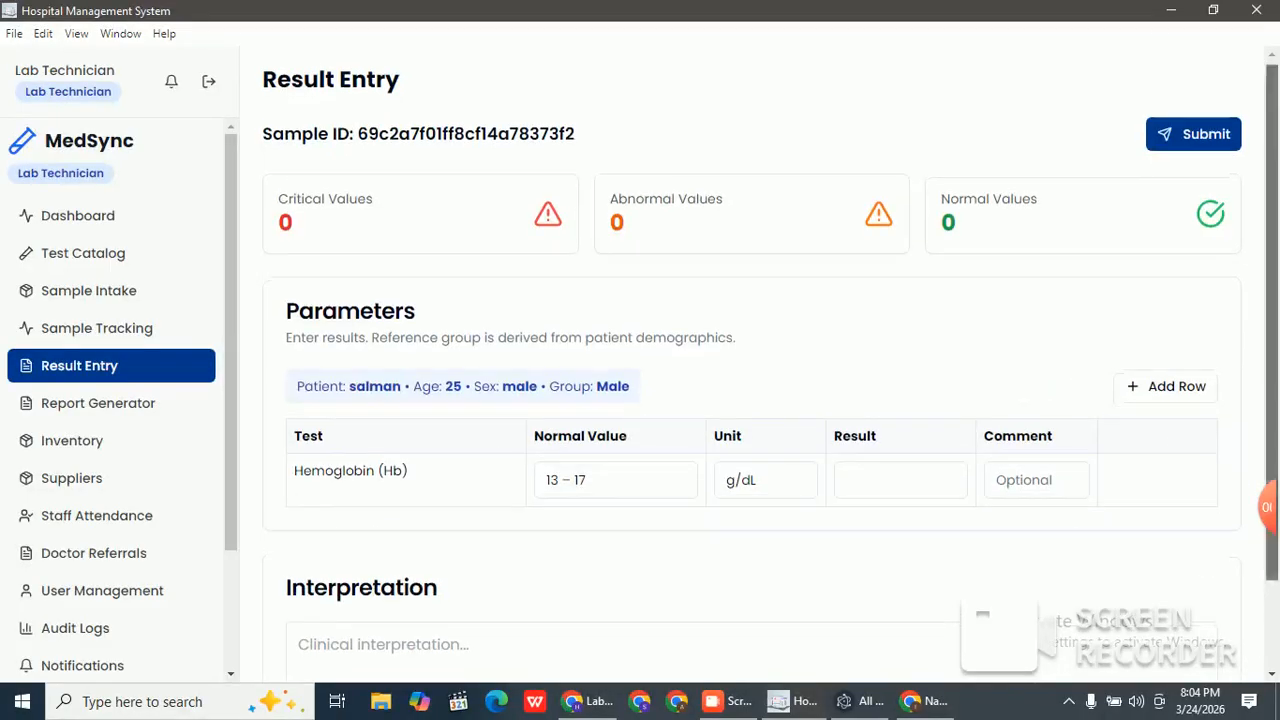
scroll(750, 400, "down", 1)
scroll(750, 400, "up", 1)
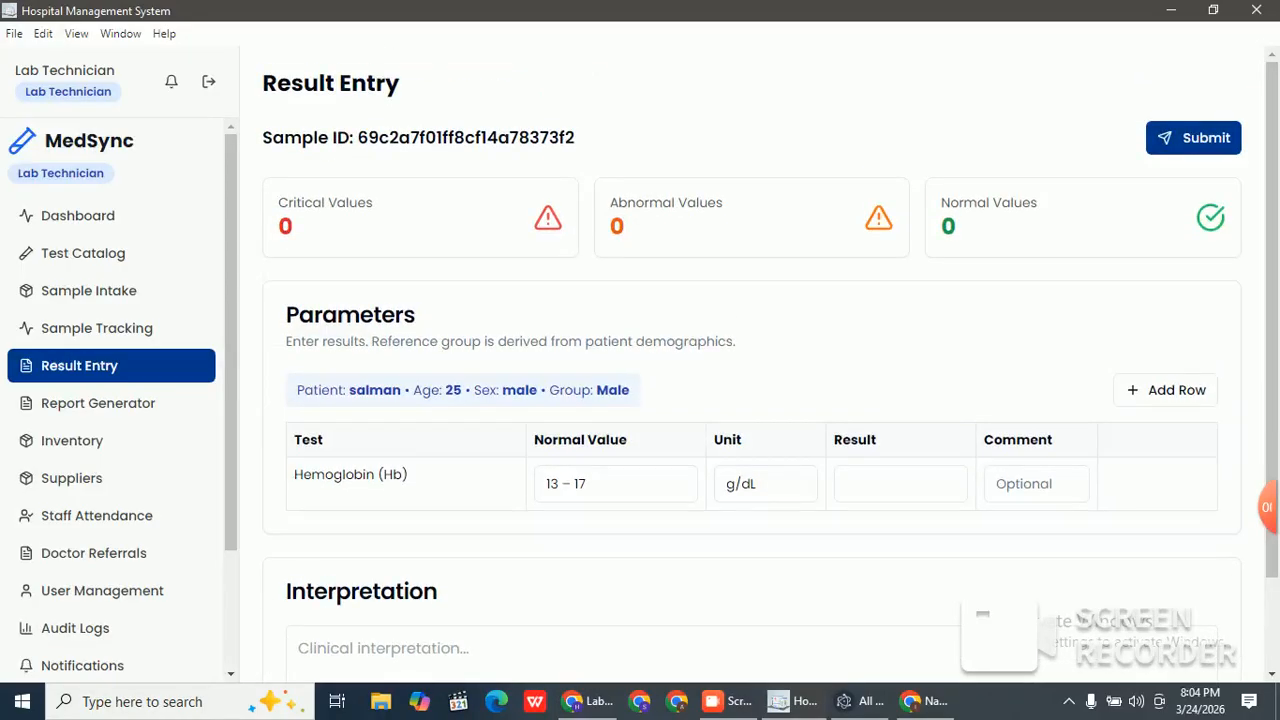
scroll(750, 400, "down", 1)
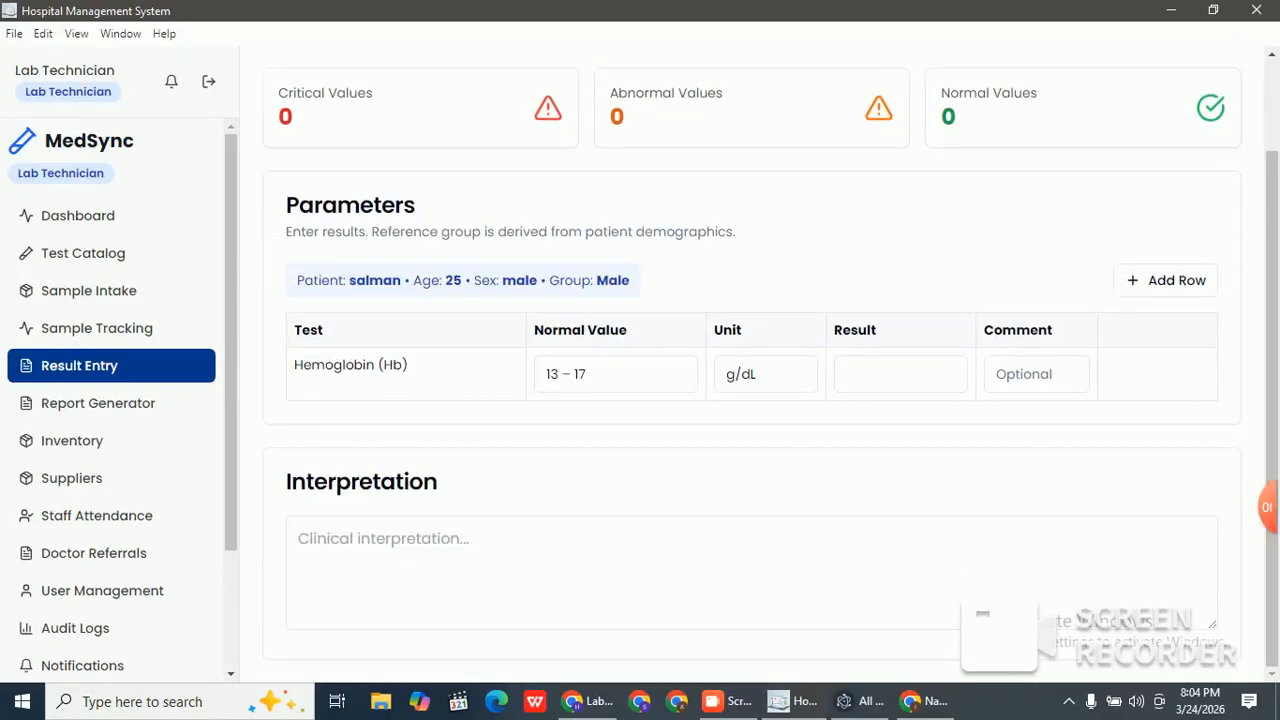
left_click(1166, 280)
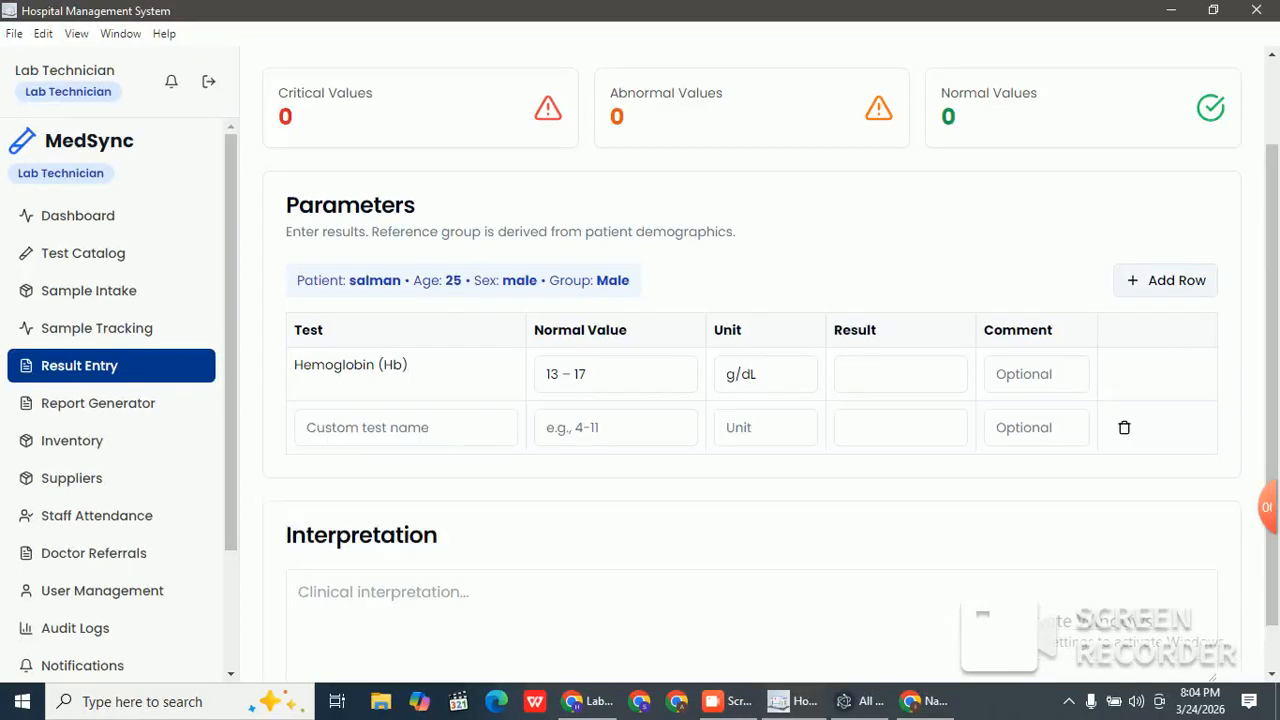
left_click(1166, 280)
left_click(1166, 280)
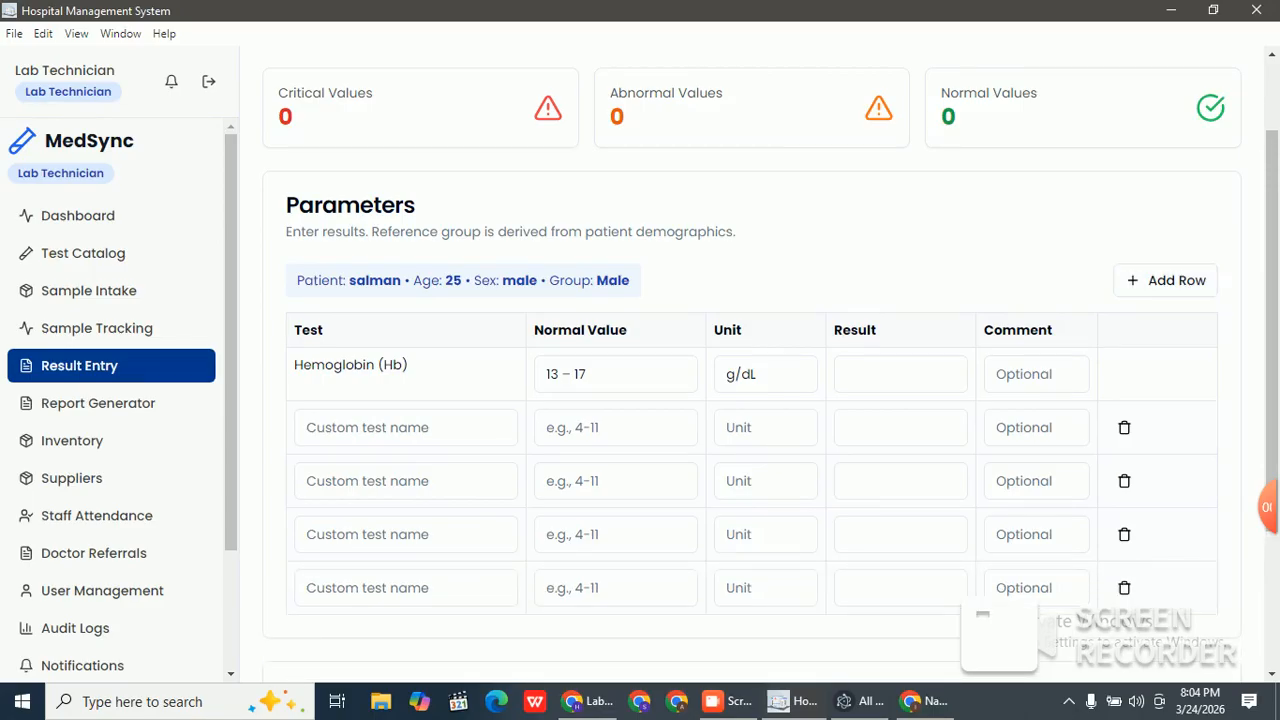
mouse_move(1267, 507)
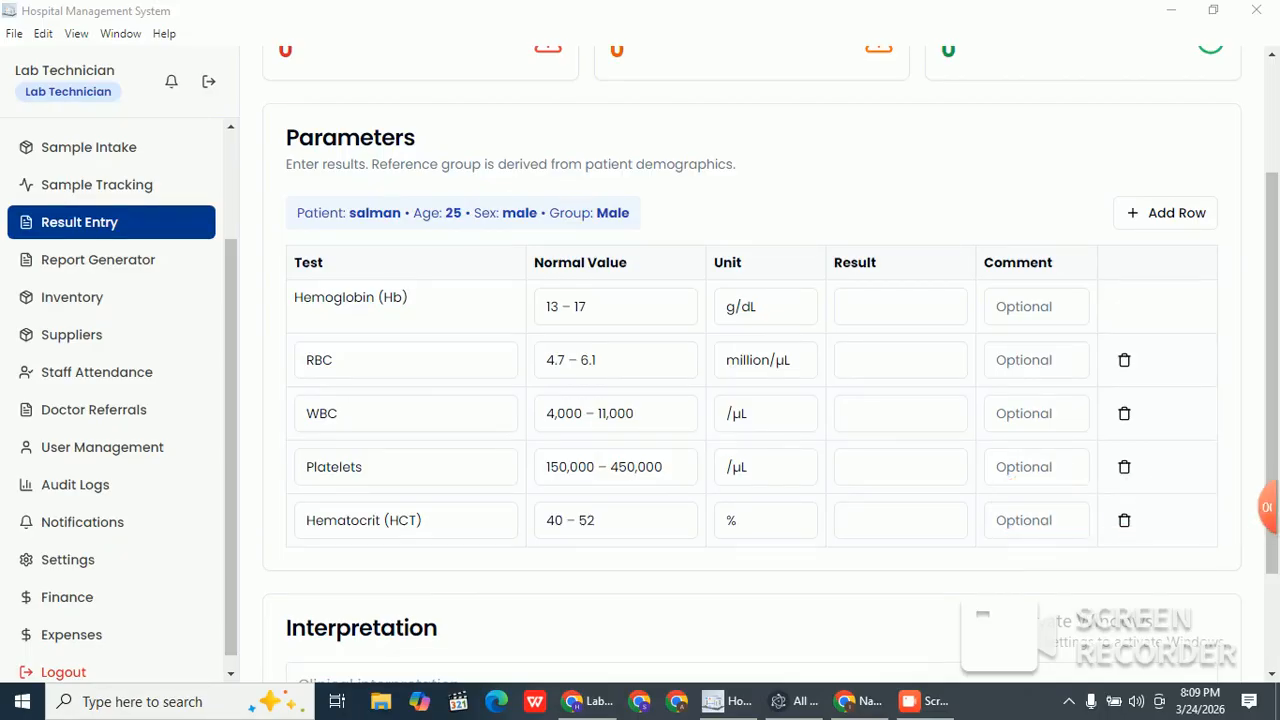
Step: Enter results Hemoglobin 15, RBC 5 and WBC 5000
left_click(900, 307)
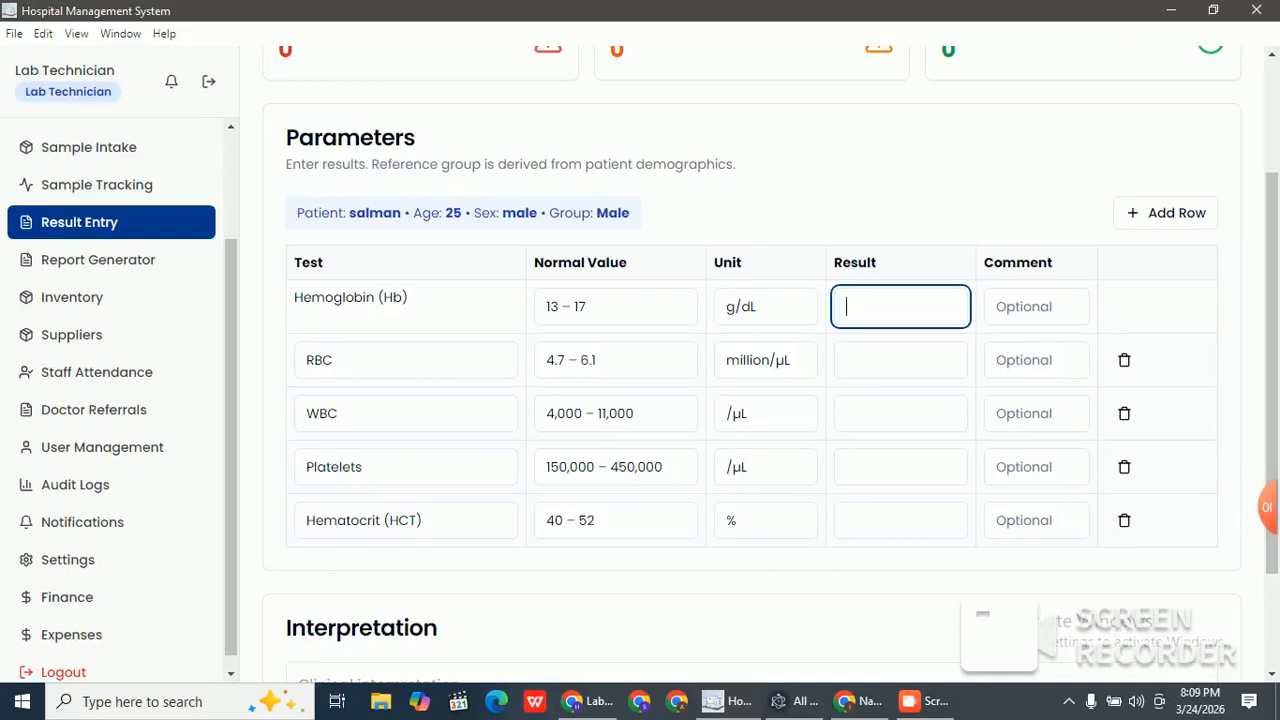
type("15")
key("Tab")
left_click(900, 360)
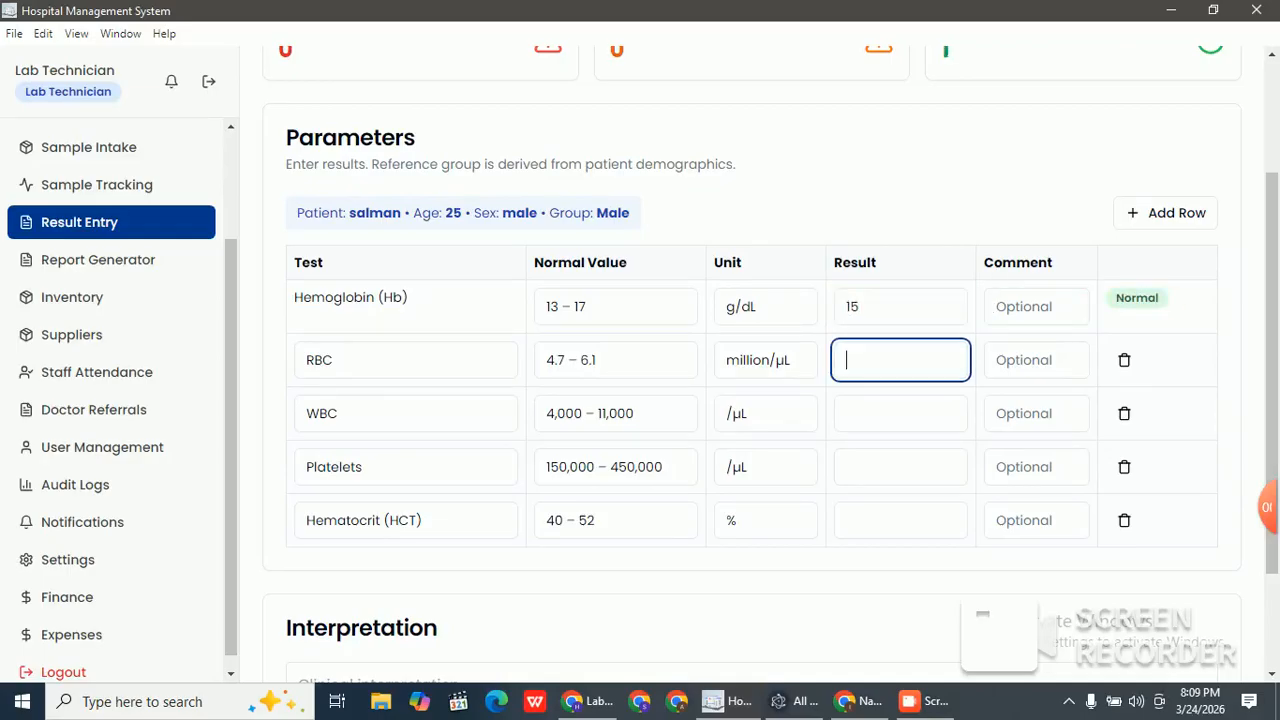
type("5")
key("Tab")
left_click(900, 413)
type("5000")
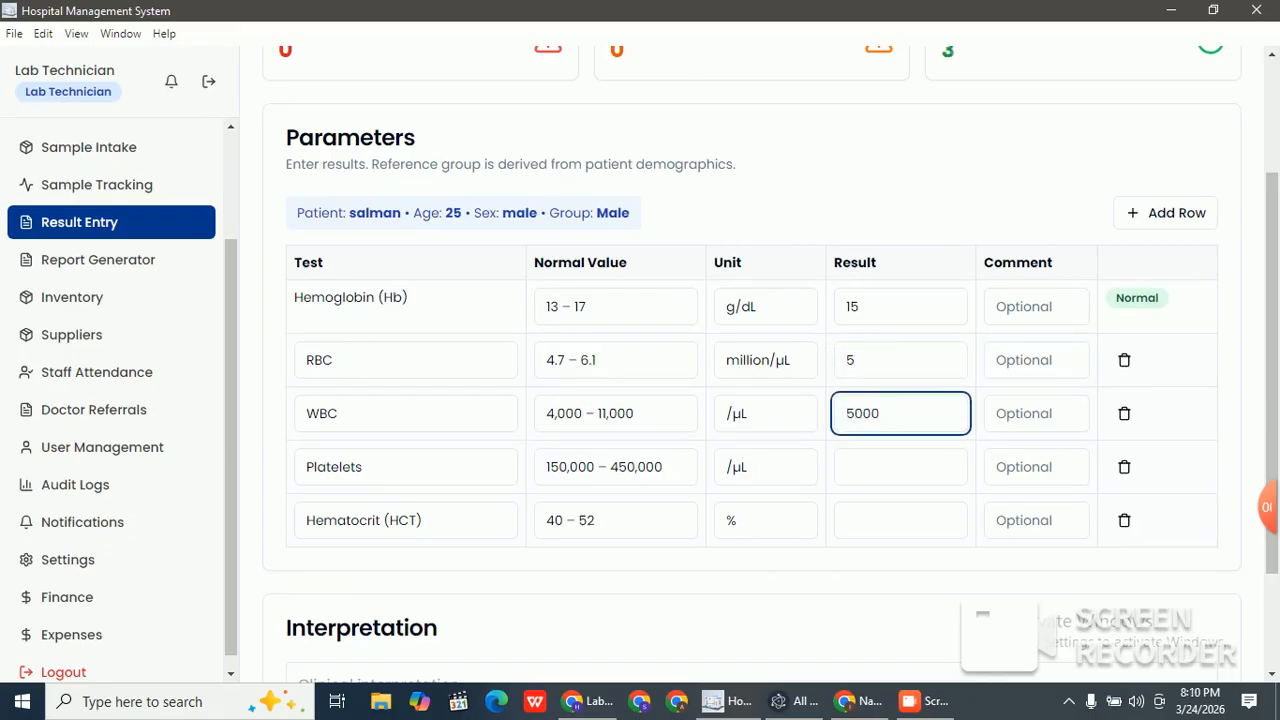
Step: Enter Platelets 15000 and Hematocrit 49, then submit the CBC results
left_click(900, 467)
type("15000")
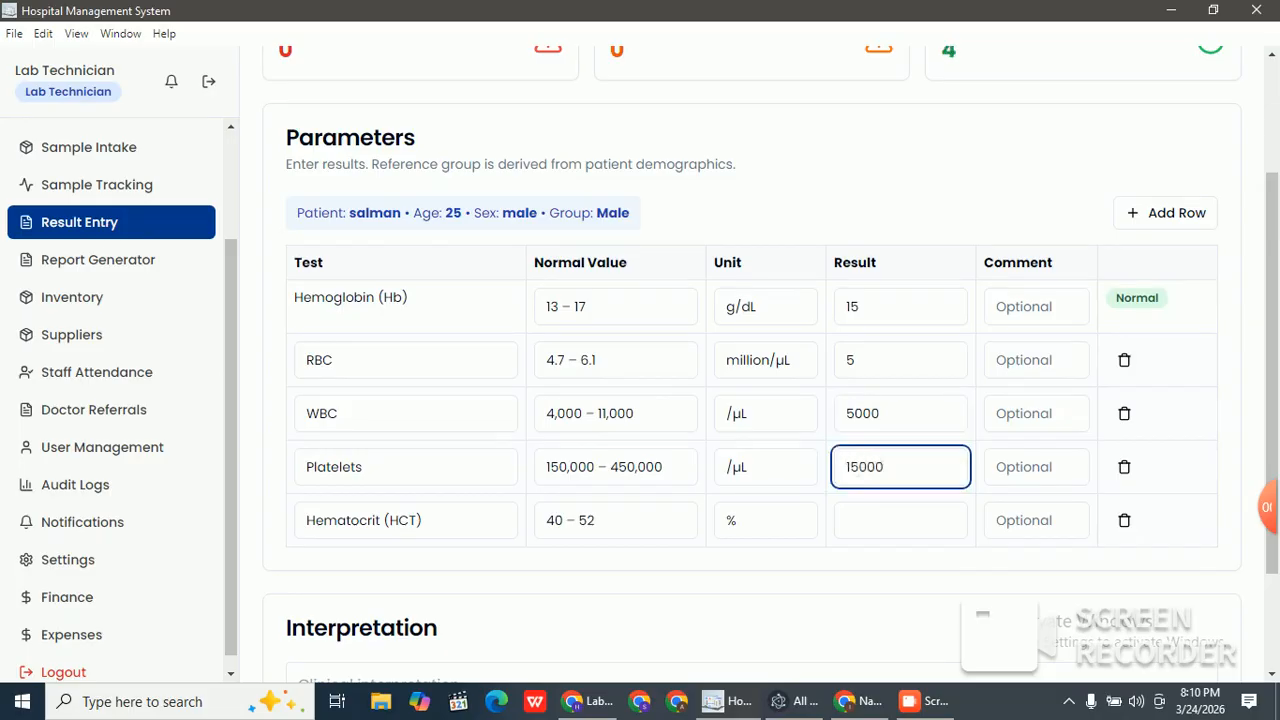
left_click(900, 520)
type("49")
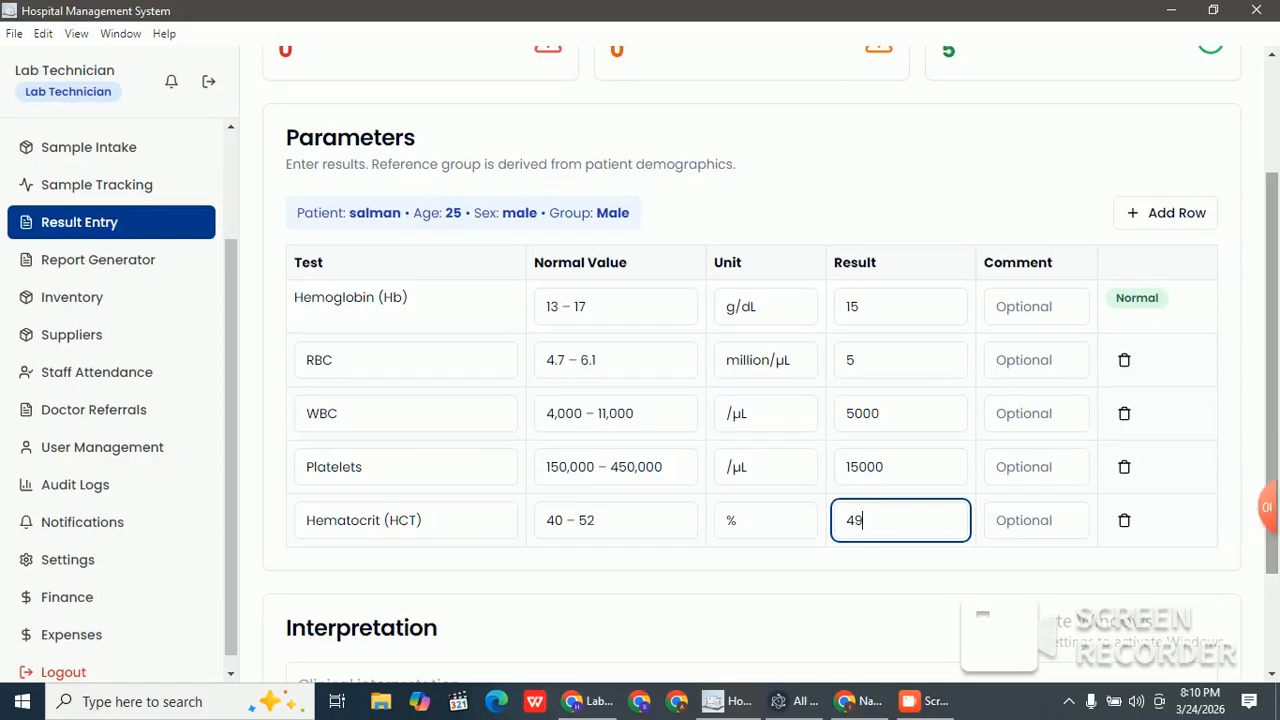
scroll(750, 400, "down", 3)
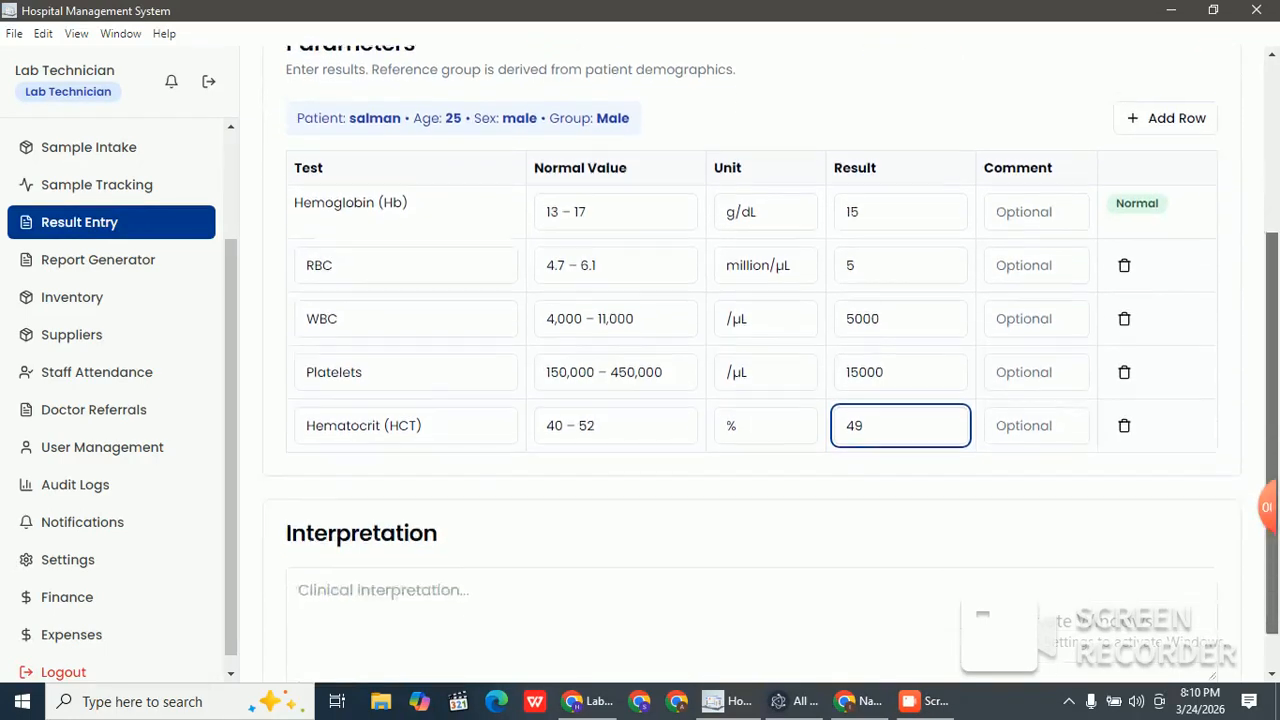
left_click(751, 573)
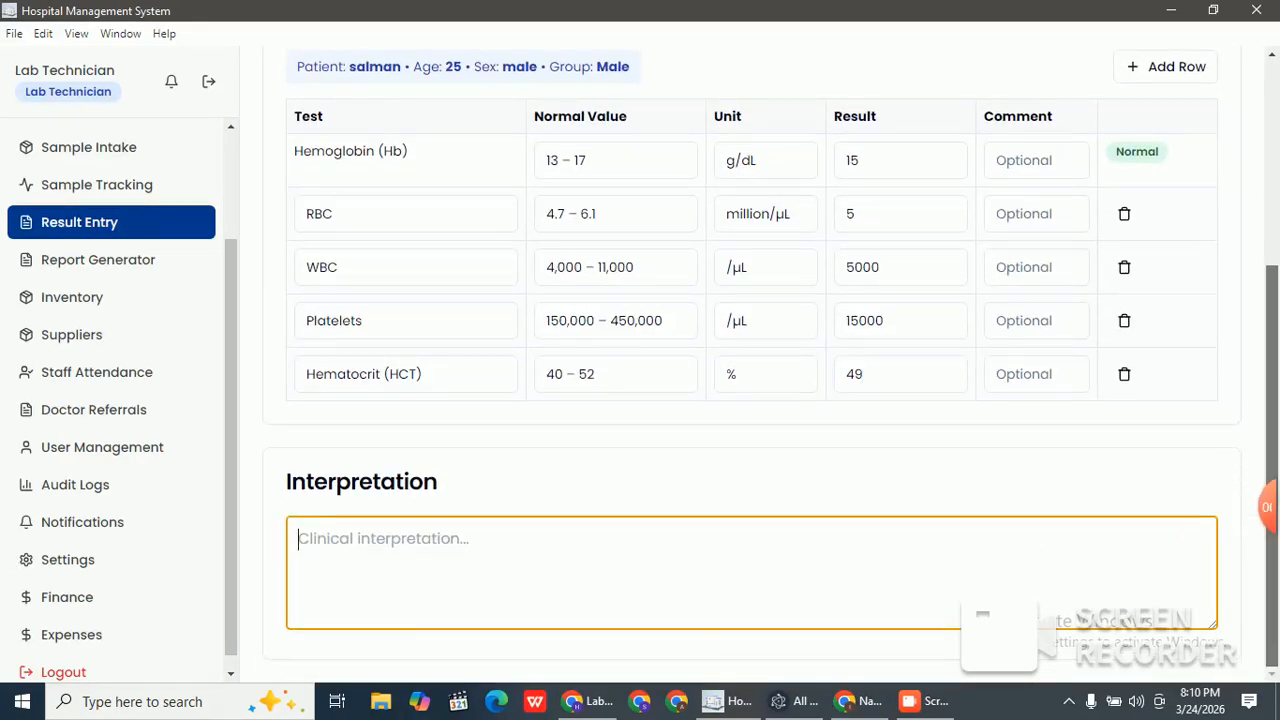
left_click_drag(1271, 400, 1271, 190)
left_click(1194, 138)
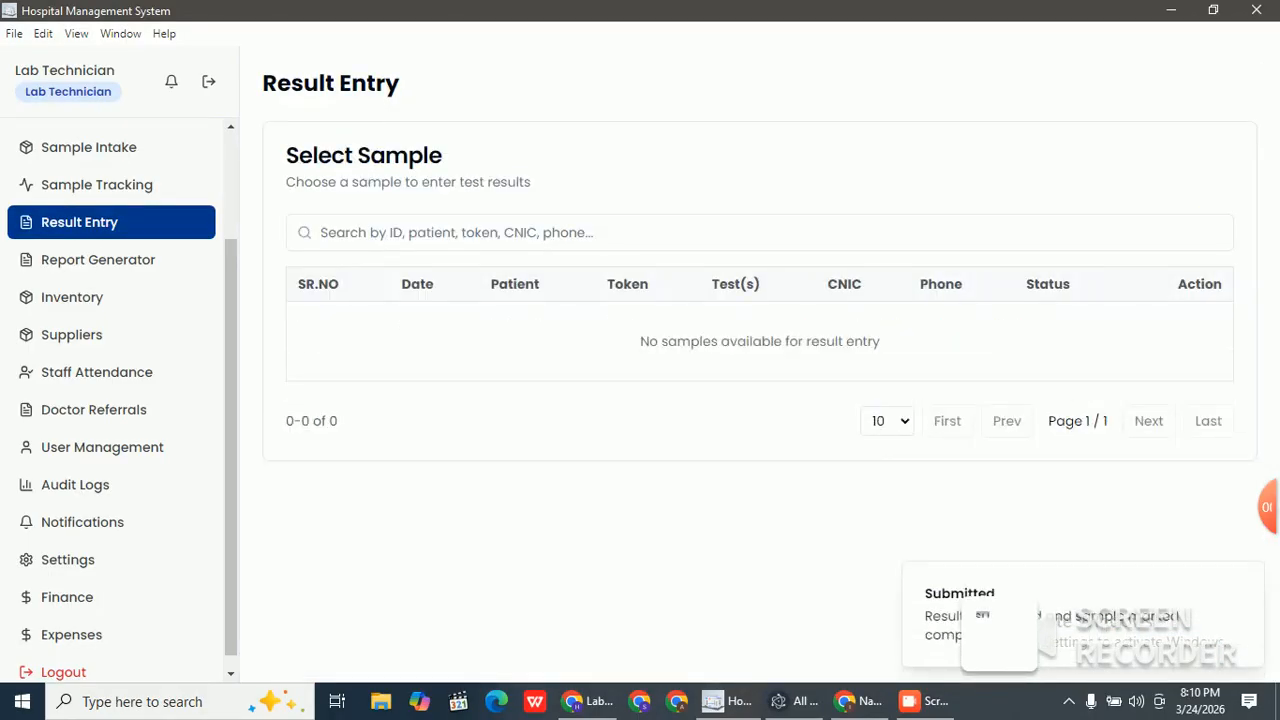
Step: In Report Generator, save the first approved CBC report as PDF, proposed as report-RPT73f2.pdf
mouse_move(1262, 507)
left_click(1094, 507)
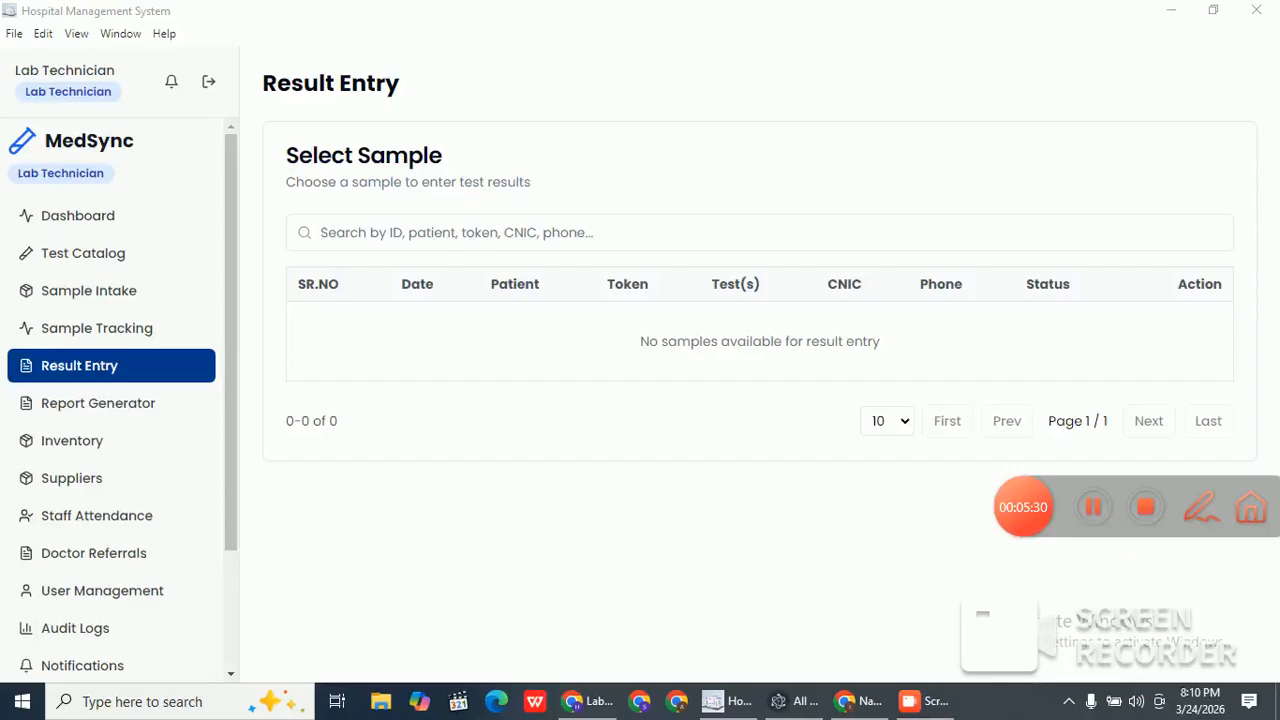
left_click(98, 403)
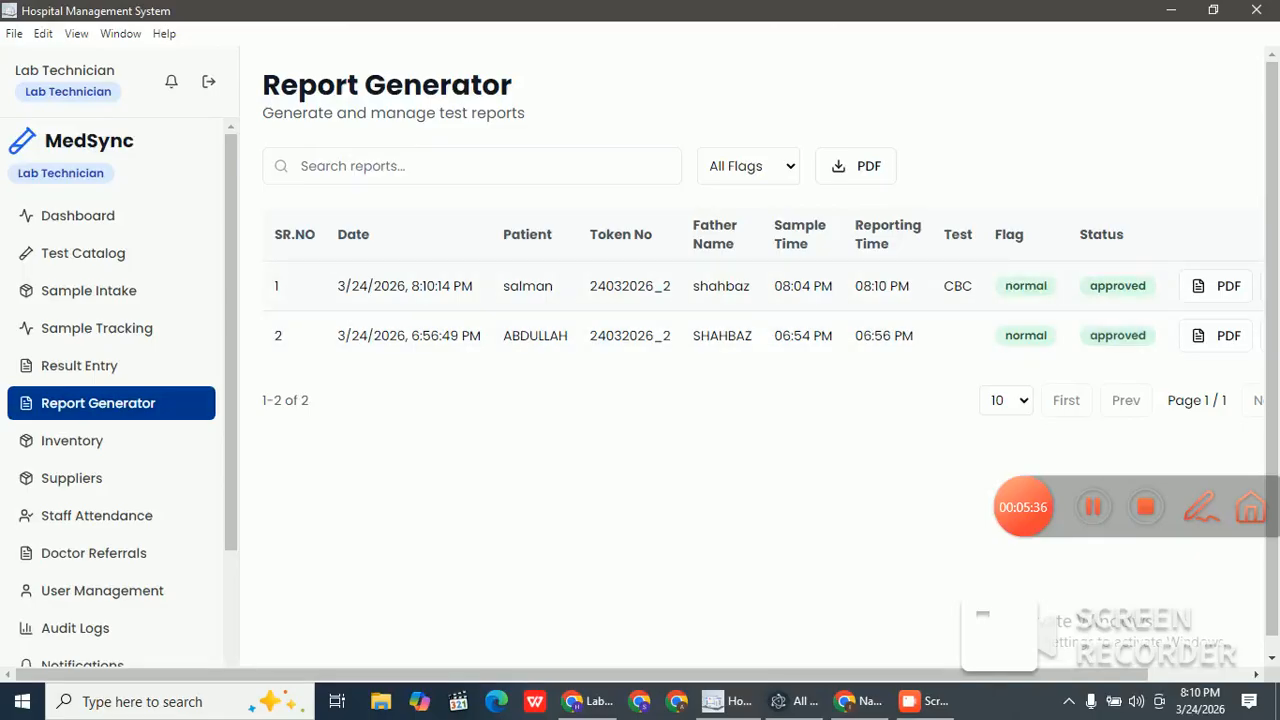
double_click(528, 286)
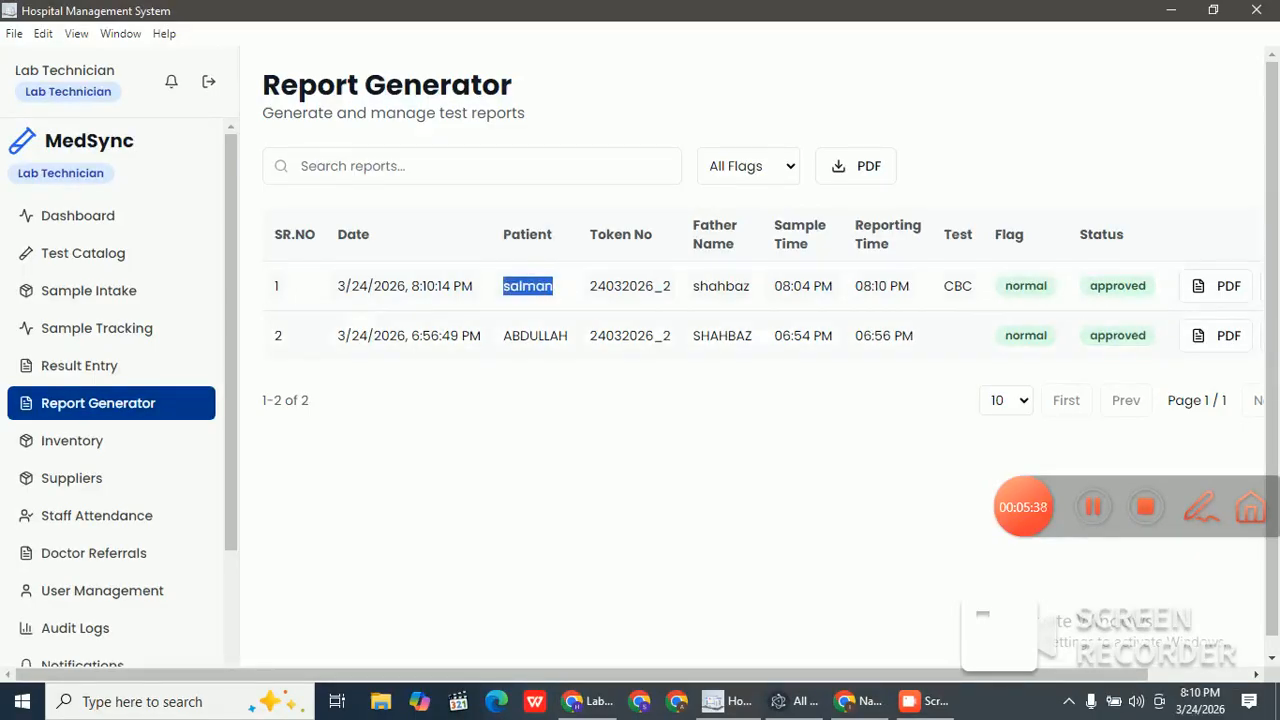
left_click_drag(600, 675, 704, 675)
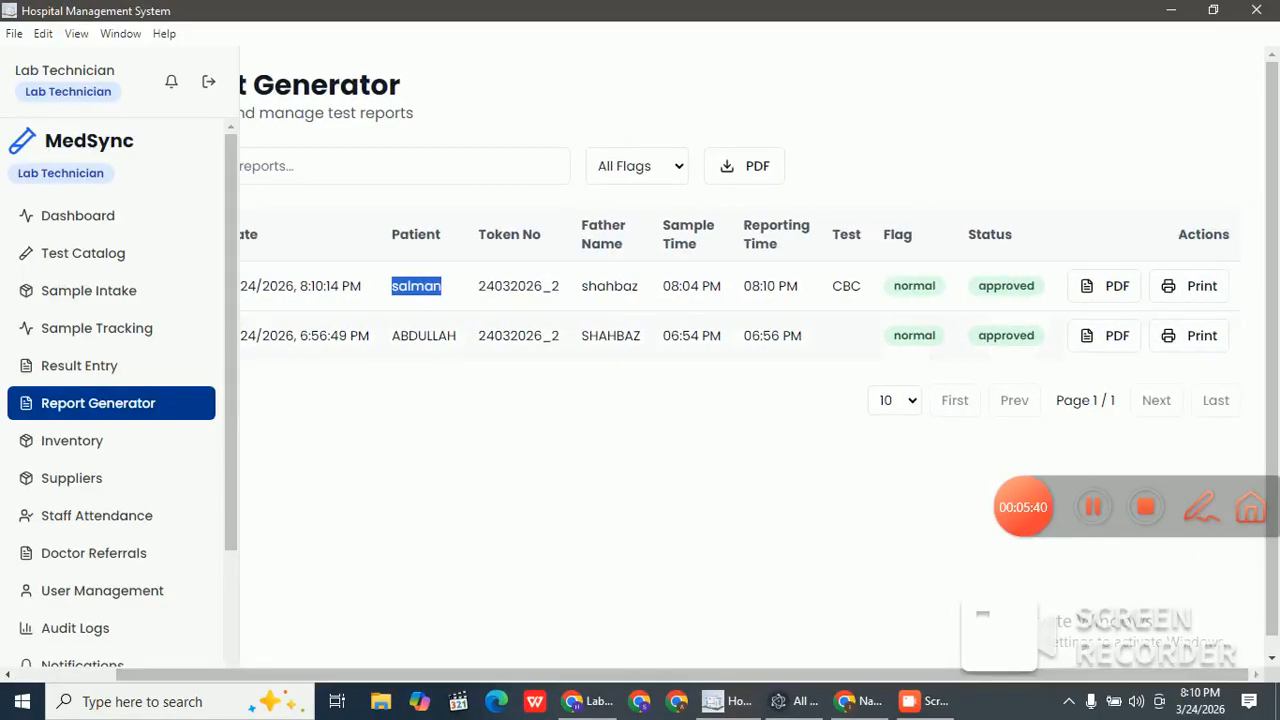
left_click(1104, 286)
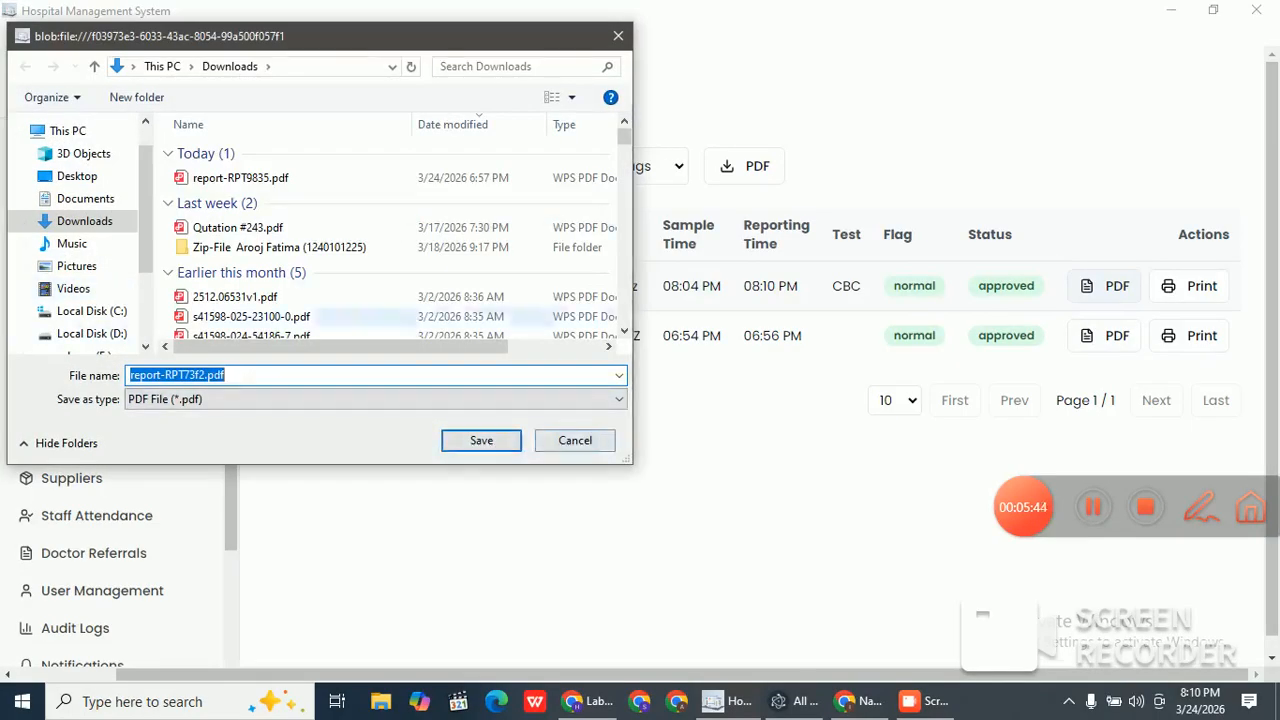
Step: Save report-RPT73f2.pdf to Downloads, then bring up the print preview of the first approved report
left_click(481, 440)
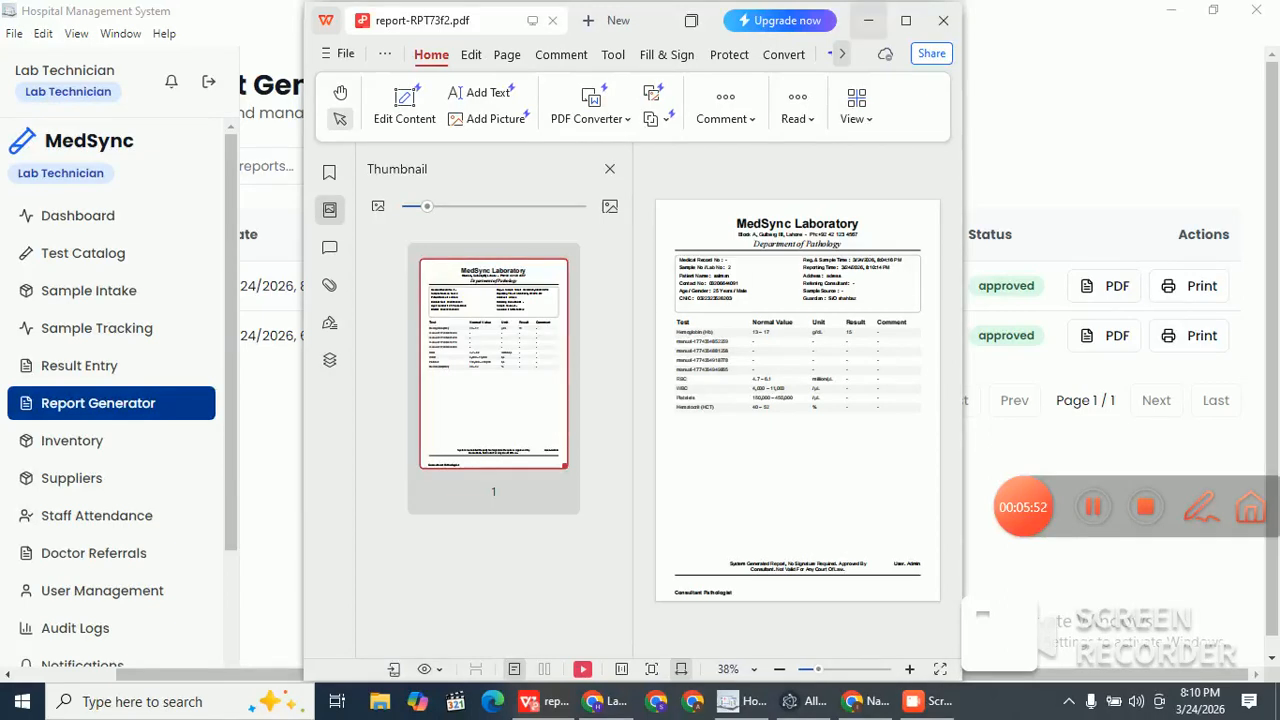
left_click(868, 21)
left_click(1189, 286)
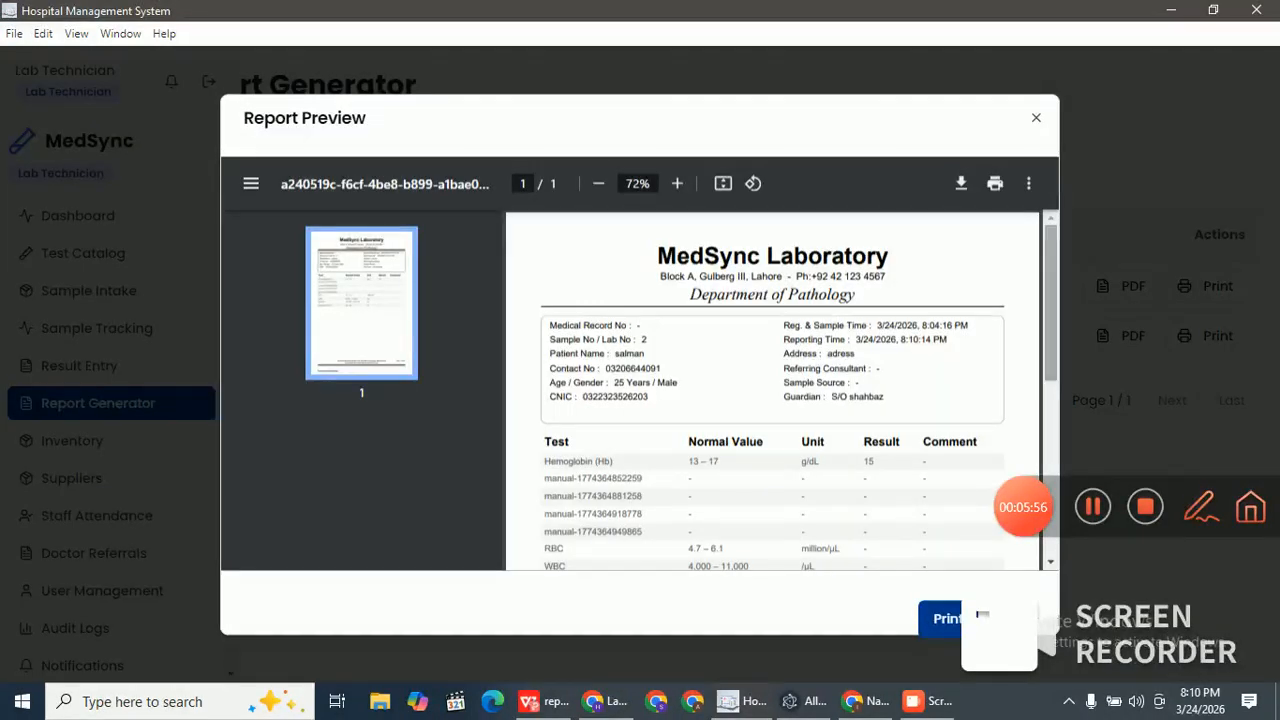
Step: Scroll through the CBC report preview, close it, and go to the Inventory page
scroll(772, 390, "down", 3)
scroll(772, 390, "up", 3)
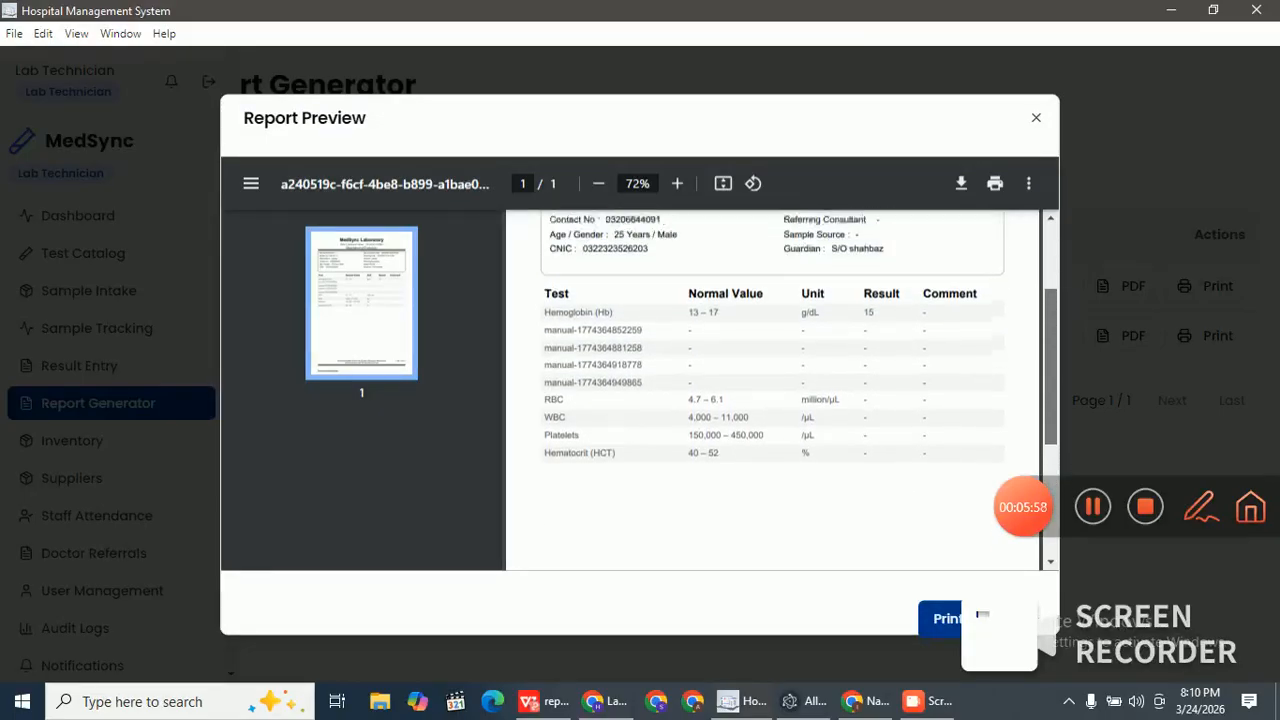
scroll(772, 390, "up", 1)
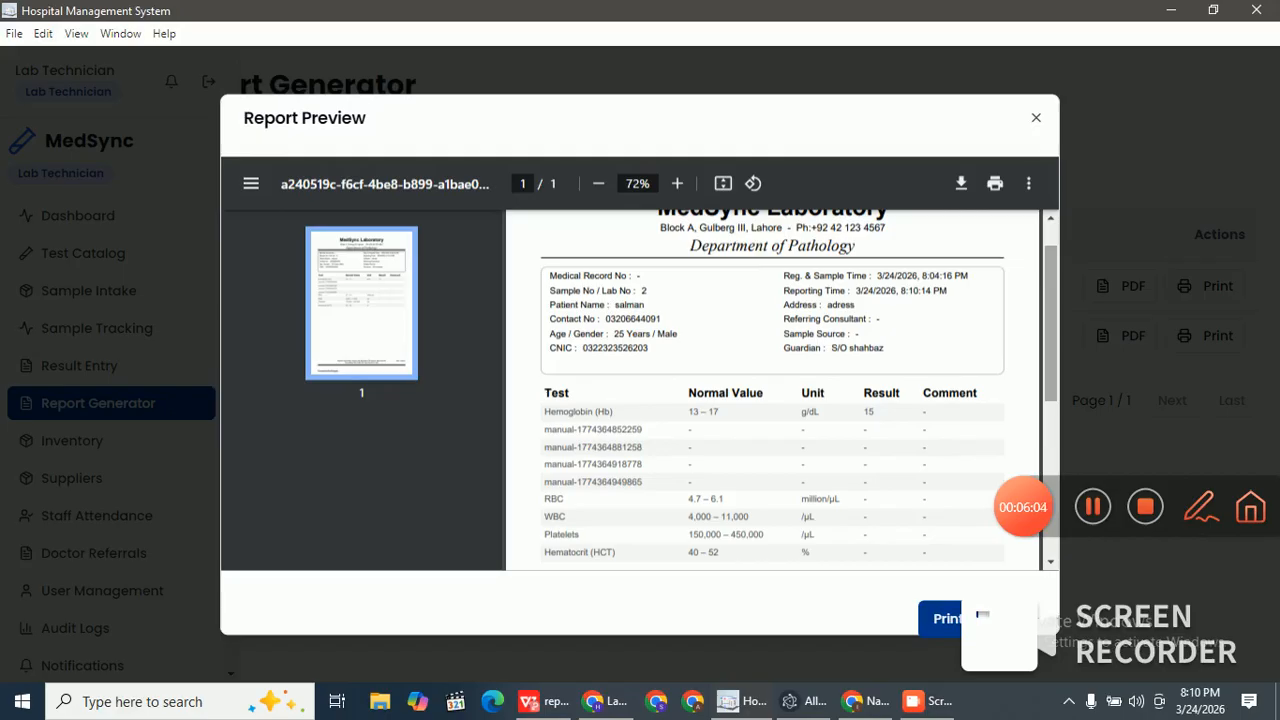
left_click(1036, 118)
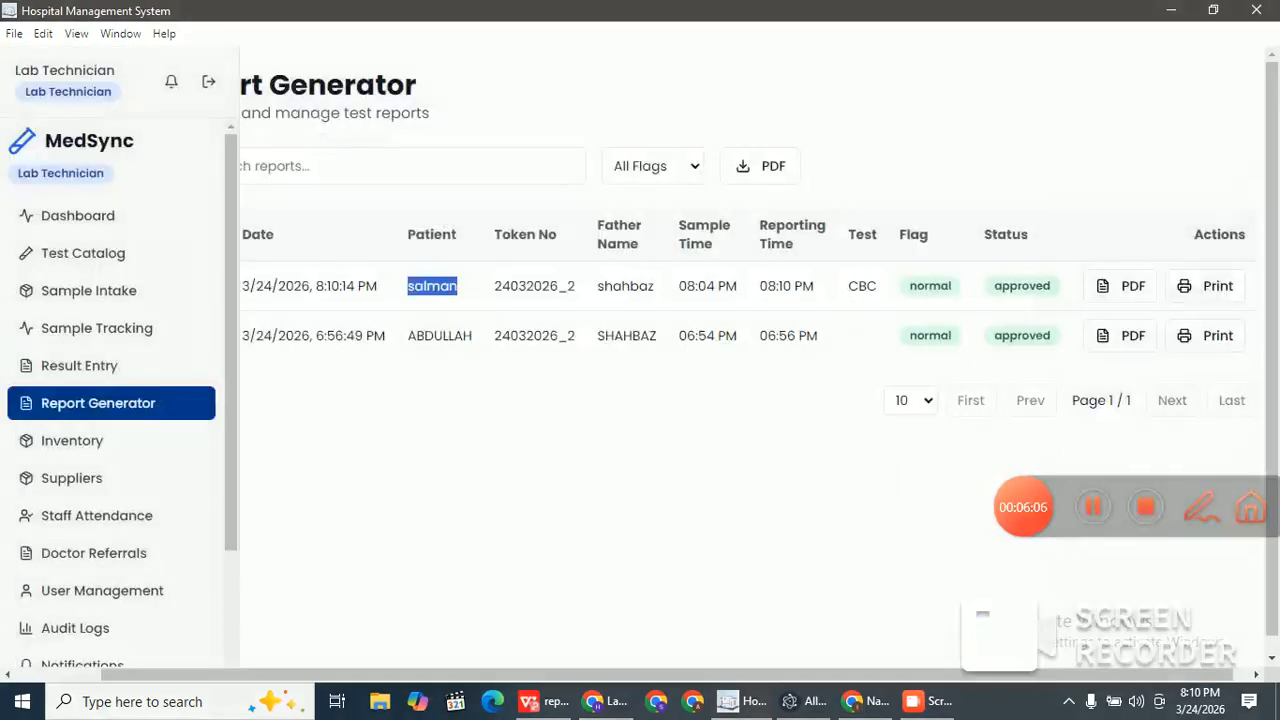
left_click(72, 441)
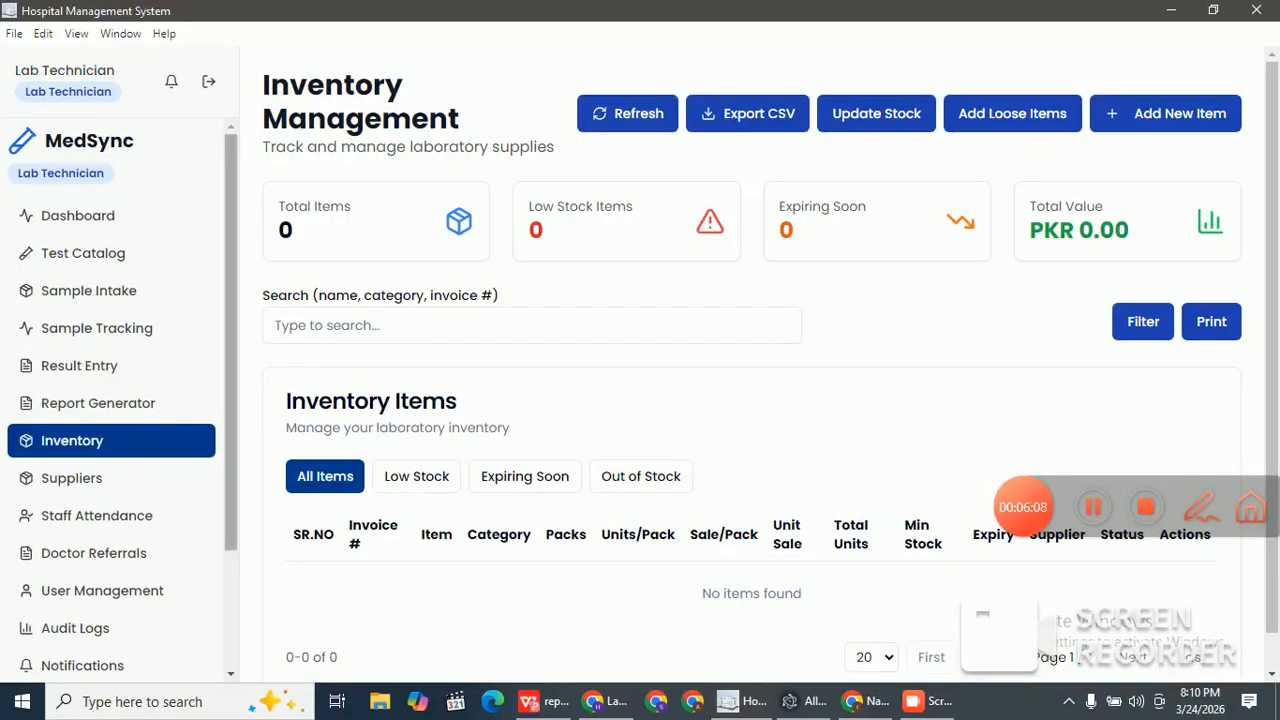
Step: Tour the Suppliers and Staff & Attendance pages, ending on the Finance Dashboard with PKR 1500.00 income
scroll(120, 400, "down", 3)
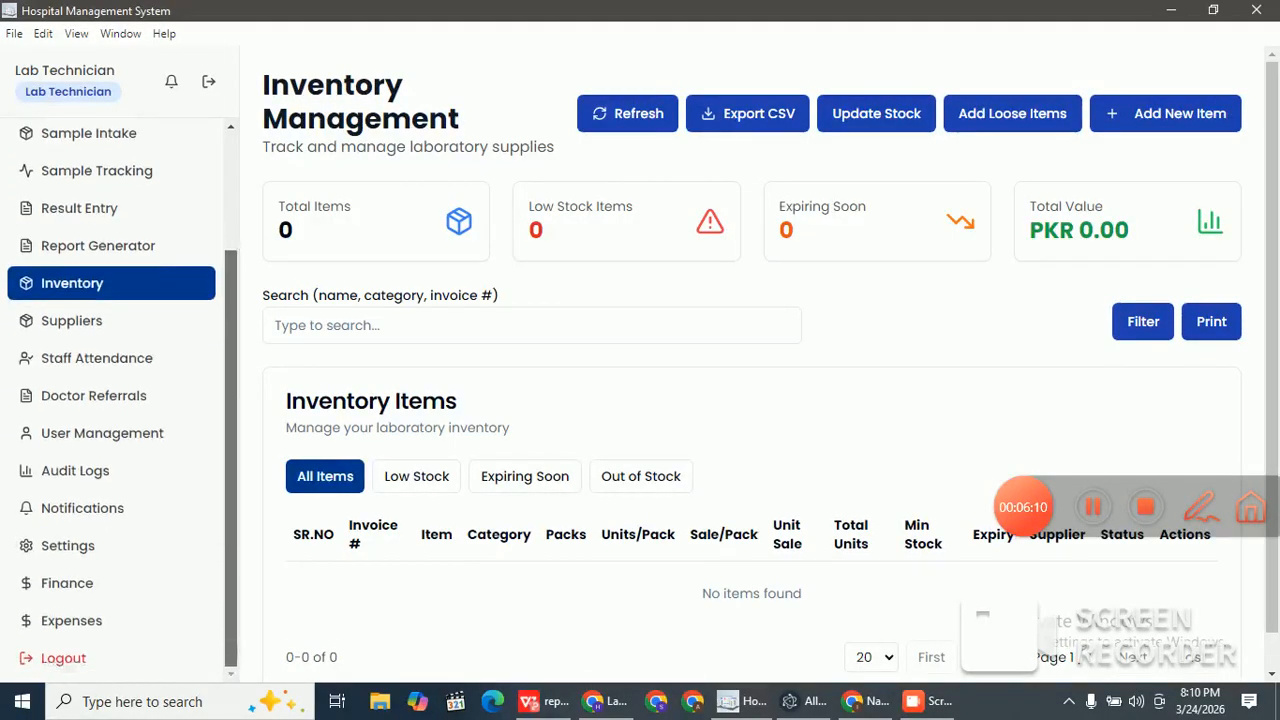
left_click(72, 321)
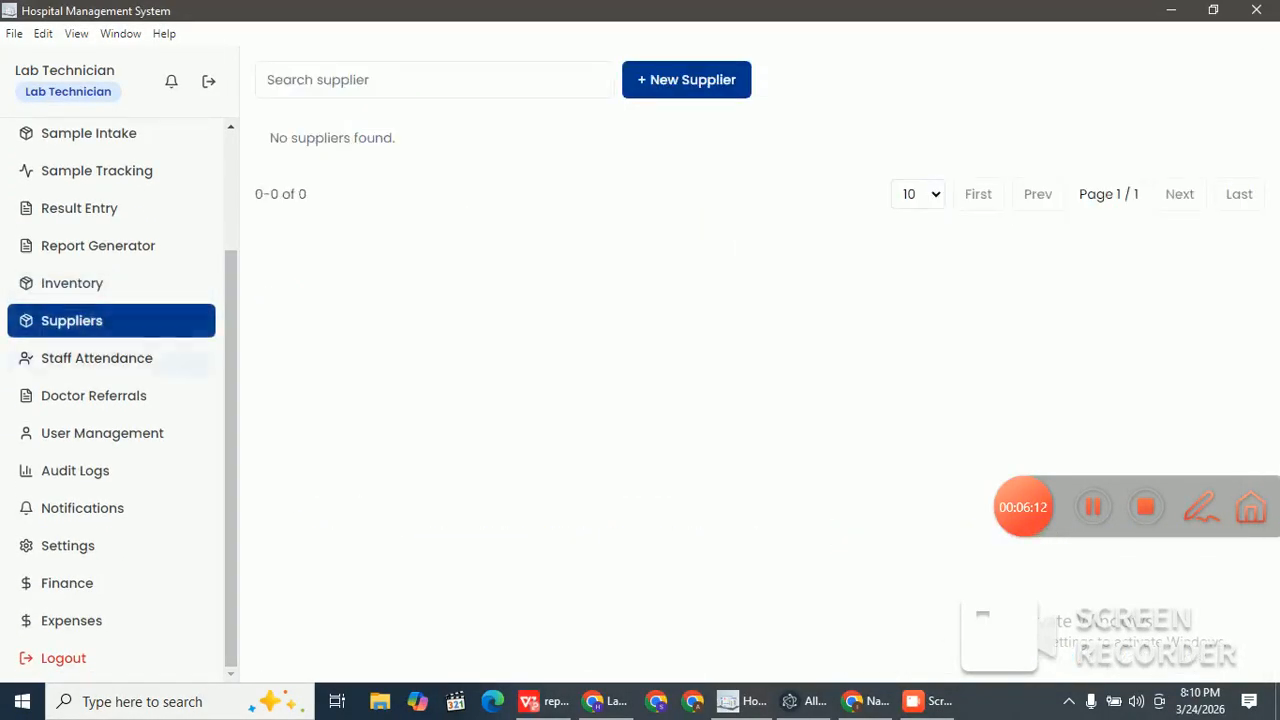
left_click(97, 358)
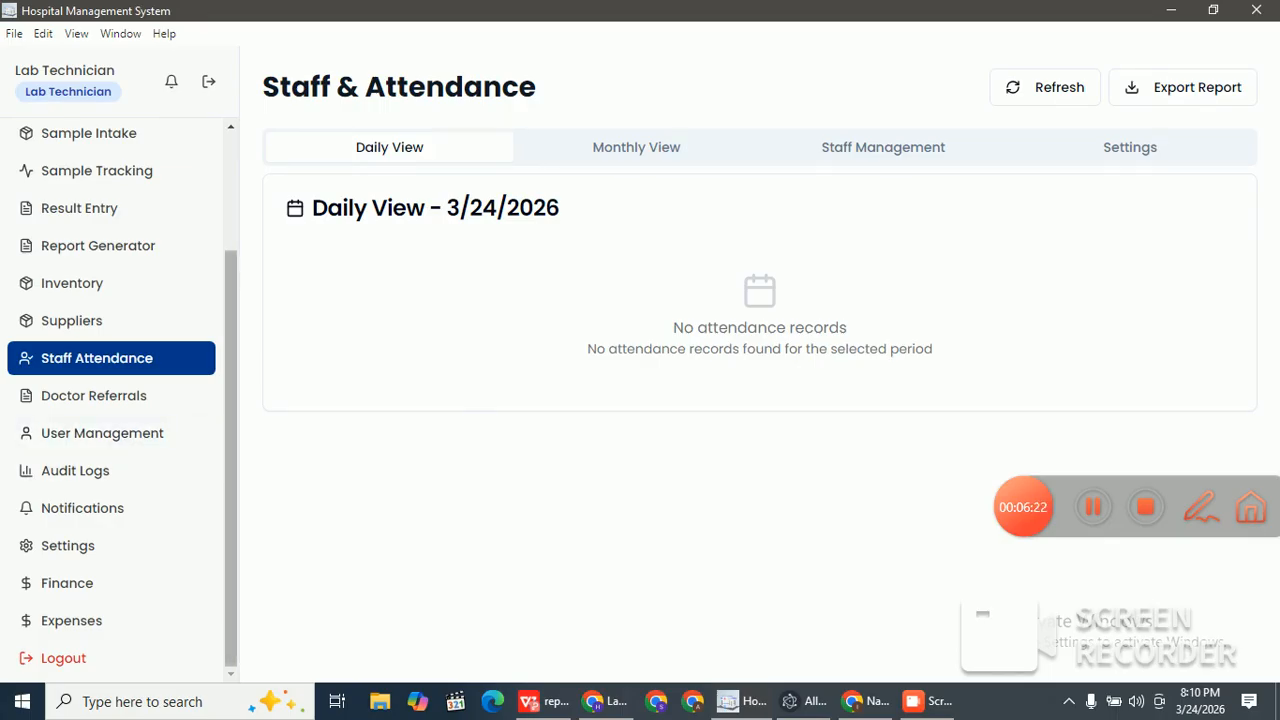
scroll(110, 433, "up", 1)
scroll(110, 433, "up", 3)
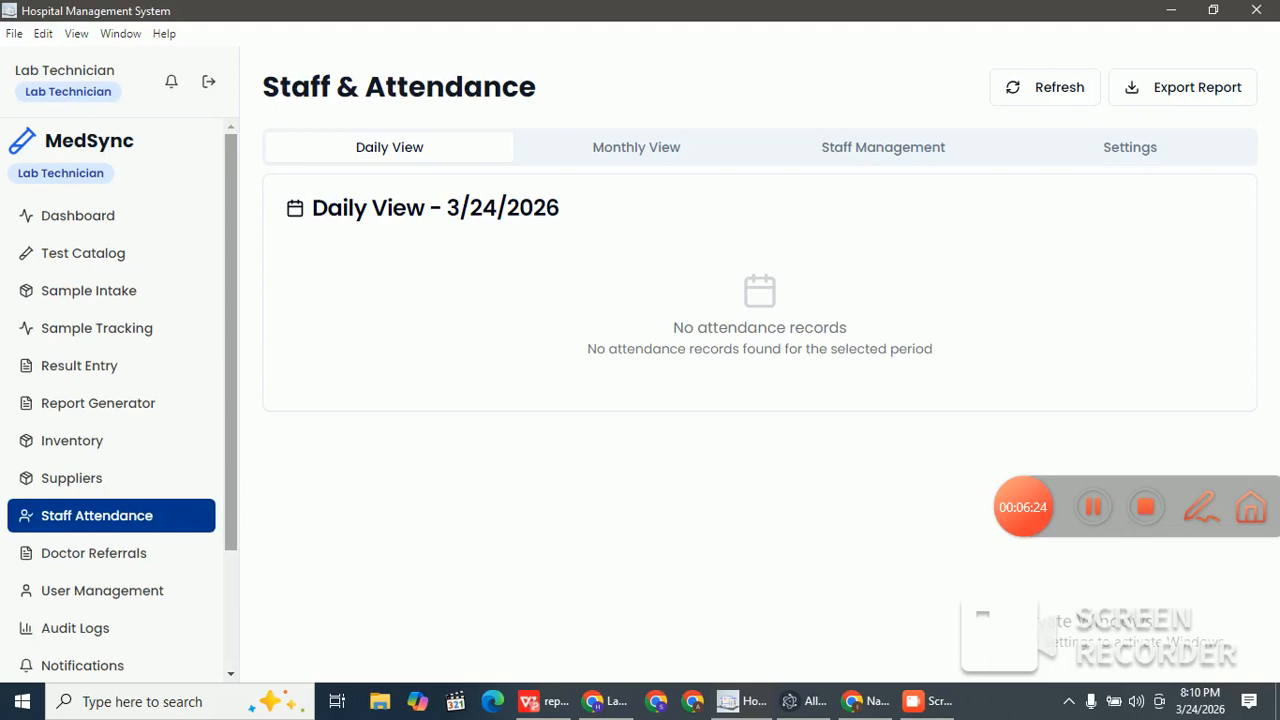
scroll(110, 433, "down", 3)
left_click(67, 583)
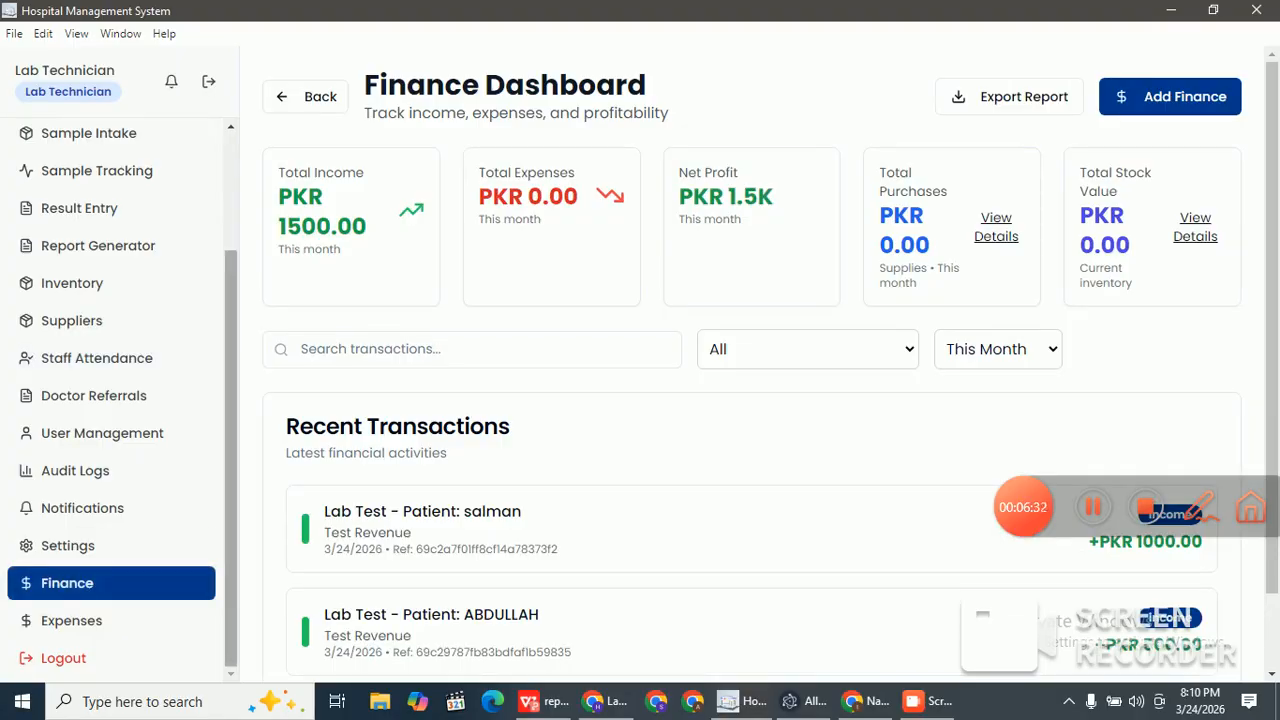
Step: Return to the Report Generator list showing the CBC and one other approved, normal report
scroll(110, 253, "up", 3)
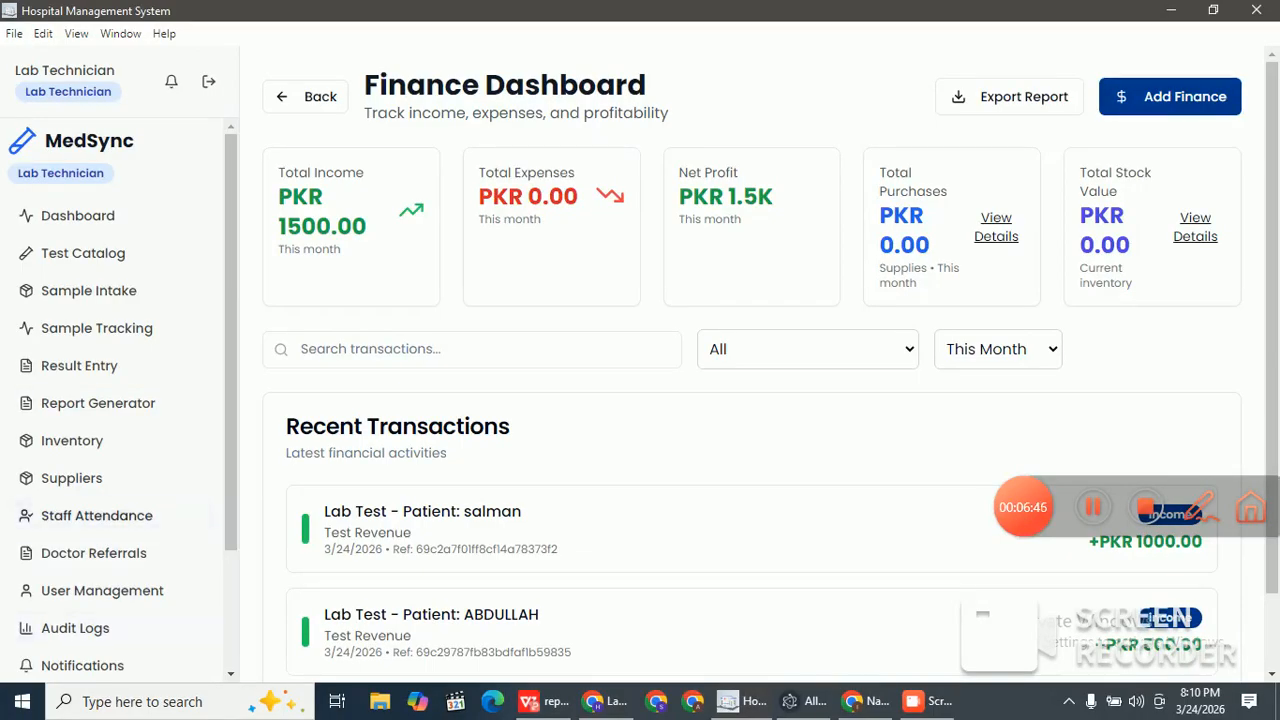
scroll(110, 515, "down", 1)
scroll(110, 515, "down", 1)
scroll(110, 515, "up", 1)
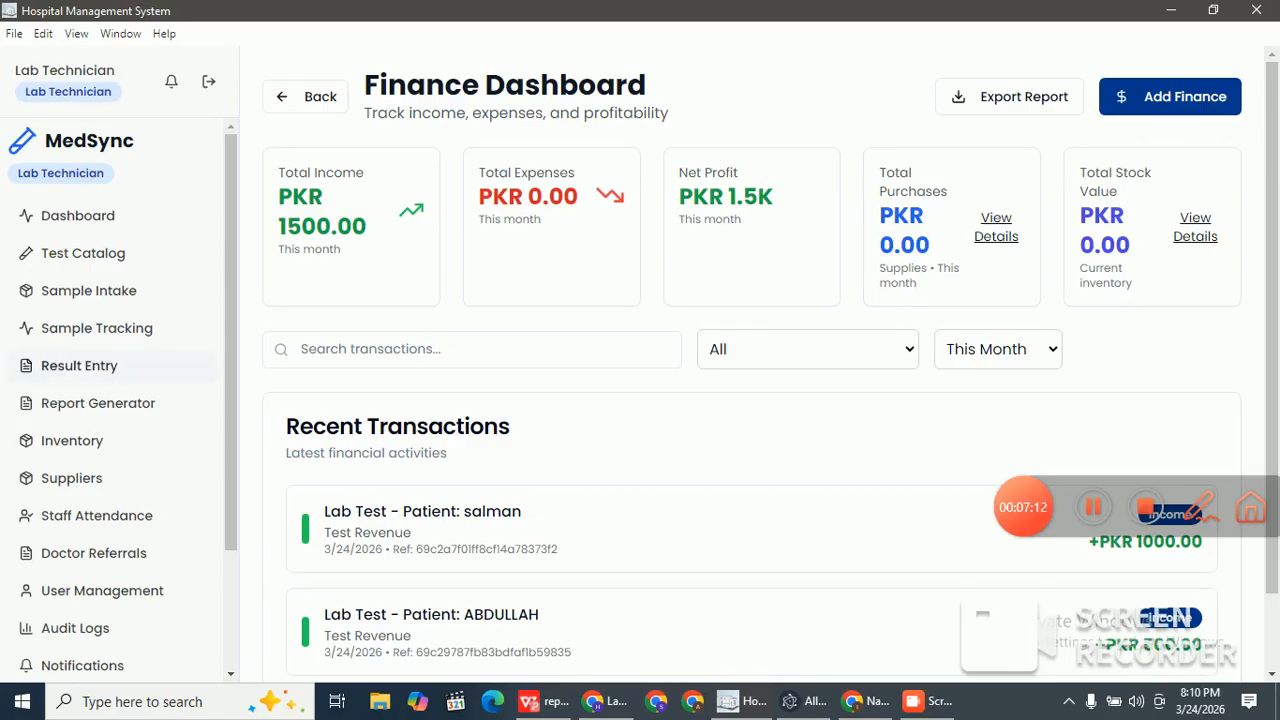
left_click(98, 403)
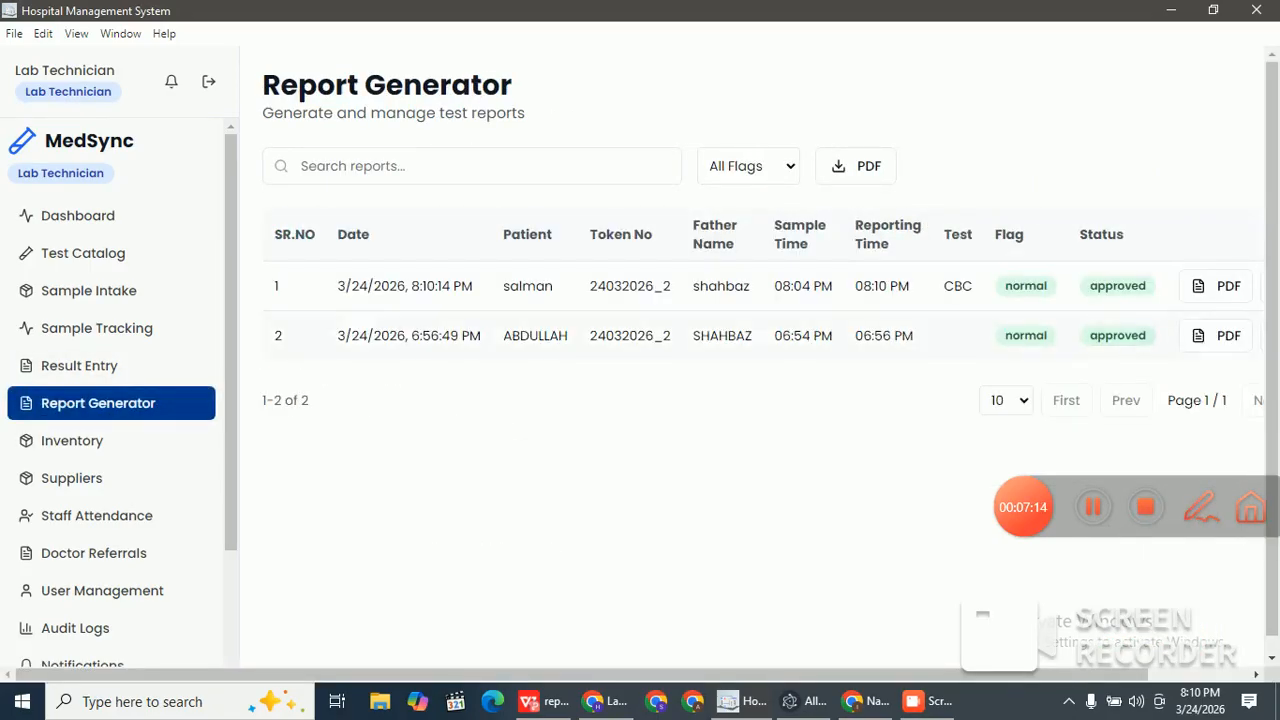